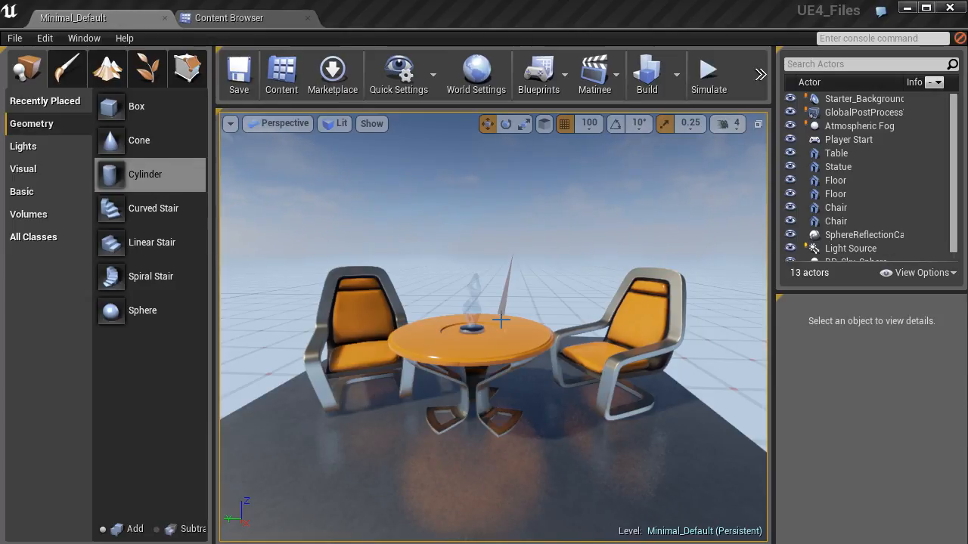
# Create a new level from the Empty Level template
pyautogui.click(15, 37)
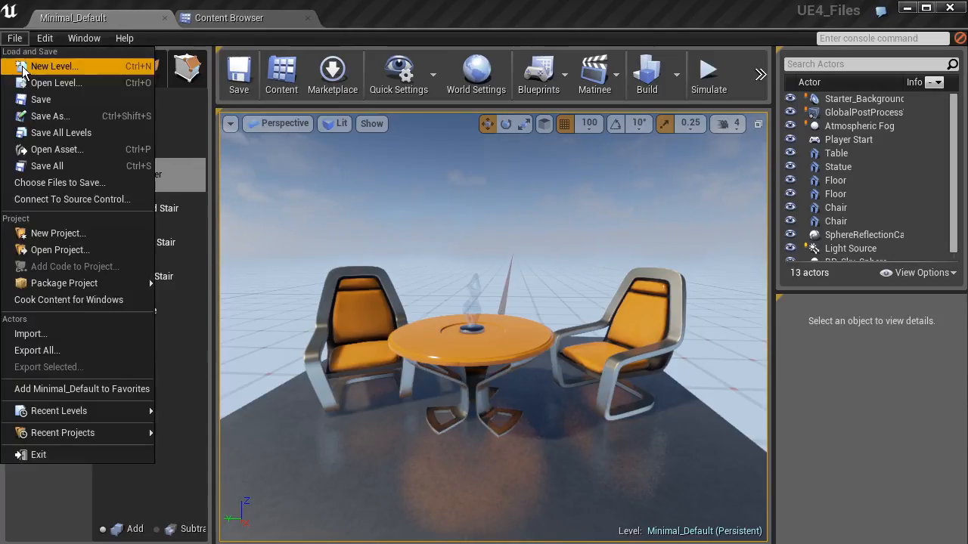
pyautogui.click(45, 67)
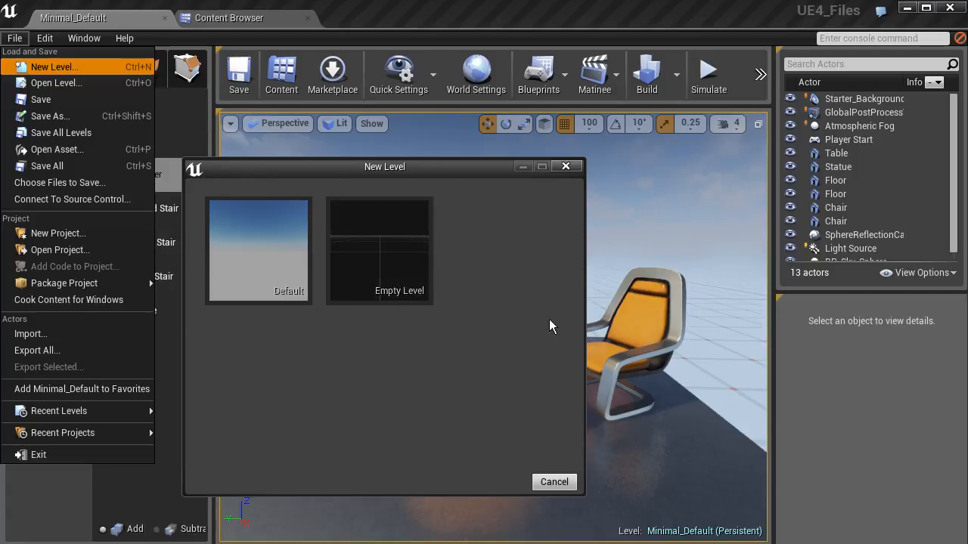
pyautogui.click(417, 281)
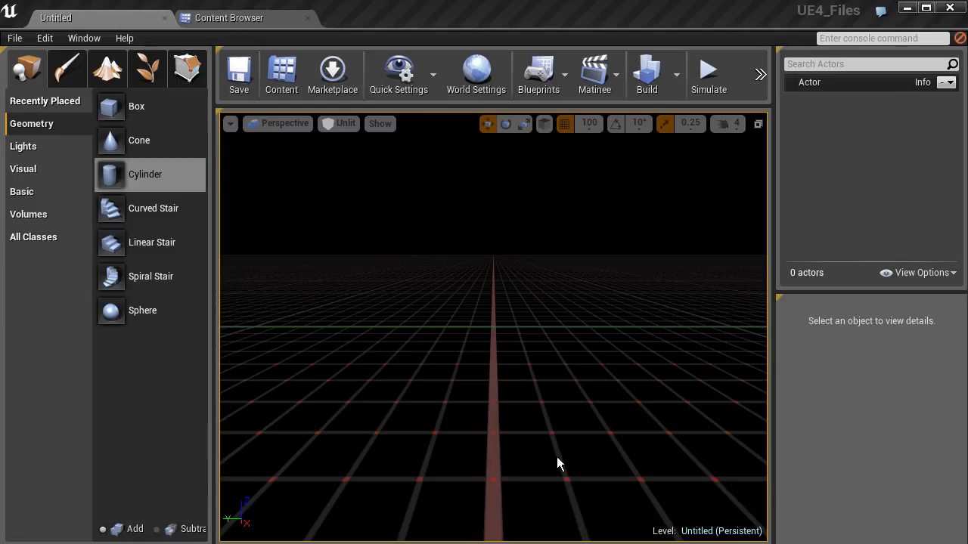
# Set the position grid snap size to 100
pyautogui.moveTo(492, 344); pyautogui.dragTo(620, 340, button='right')
pyautogui.moveTo(529, 325); pyautogui.dragTo(469, 298, button='right')
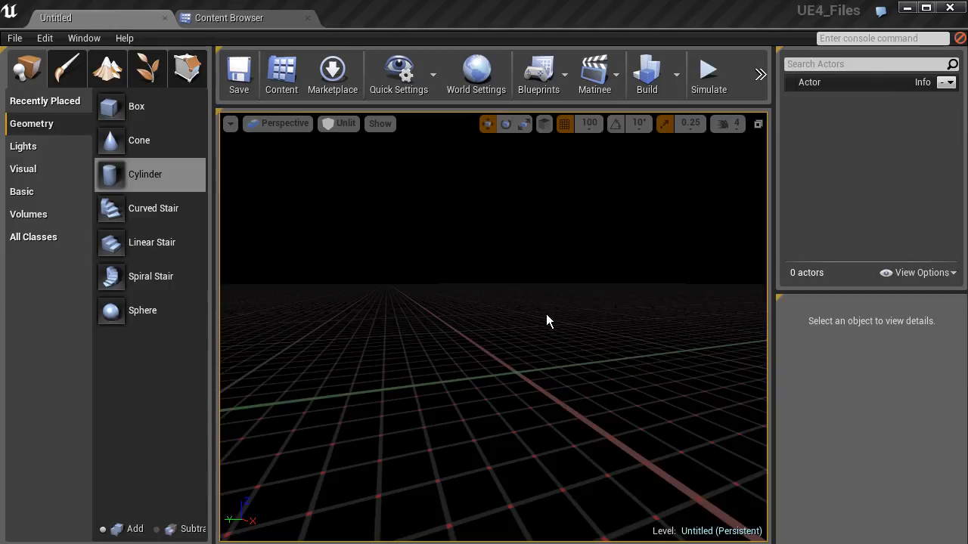
pyautogui.click(587, 125)
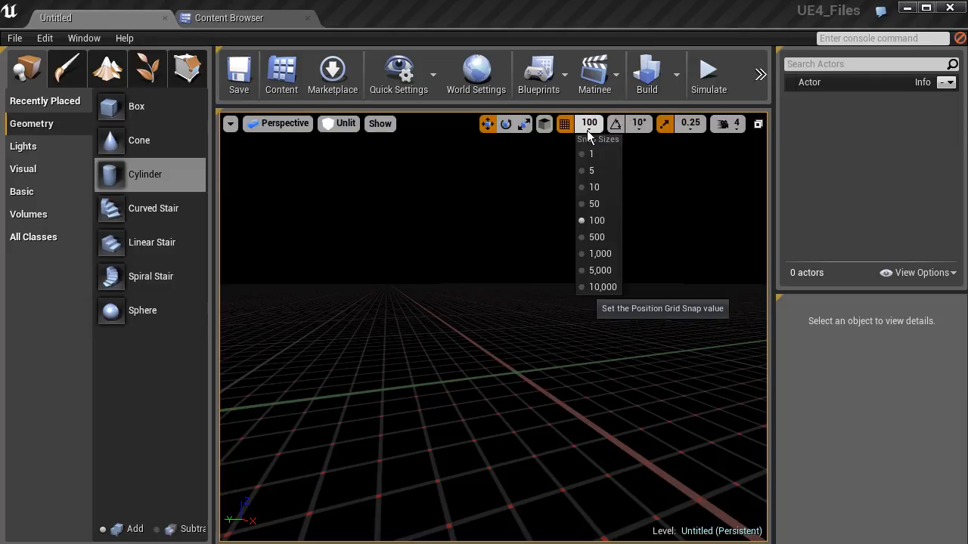
pyautogui.click(595, 221)
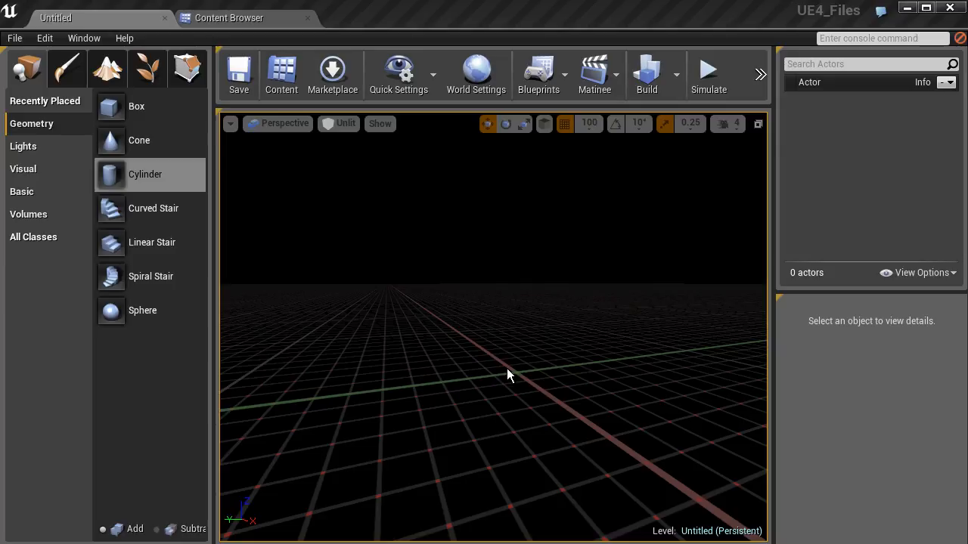
# Place an additive cylinder brush in the level and centre it on the grid origin using the Top view
pyautogui.moveTo(496, 357)
pyautogui.mouseDown(button='right')
pyautogui.moveTo(515, 321)
pyautogui.moveTo(574, 401)
pyautogui.moveTo(545, 314)
pyautogui.moveTo(530, 363)
pyautogui.moveTo(496, 357)
pyautogui.mouseUp(button='right')
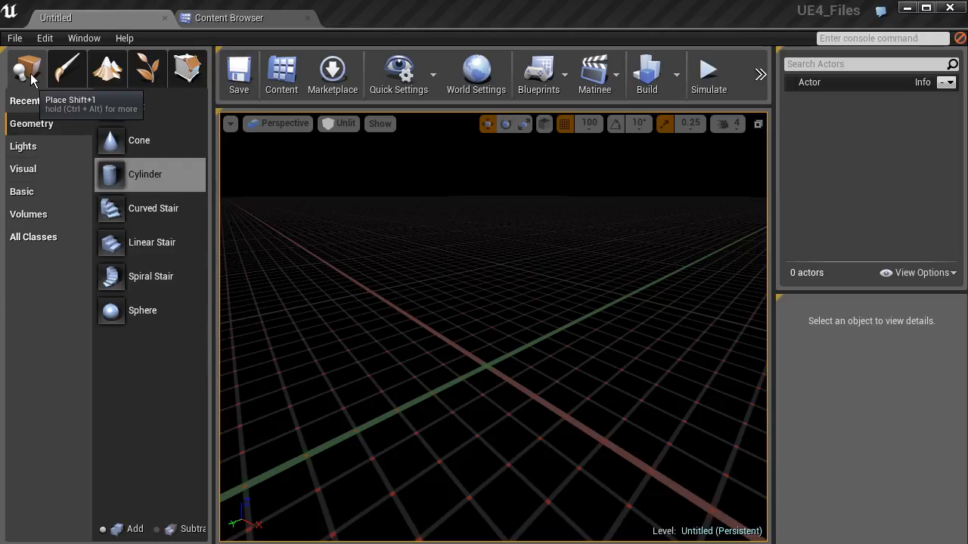
pyautogui.moveTo(111, 176)
pyautogui.mouseDown()
pyautogui.moveTo(462, 309)
pyautogui.moveTo(484, 372)
pyautogui.mouseUp()
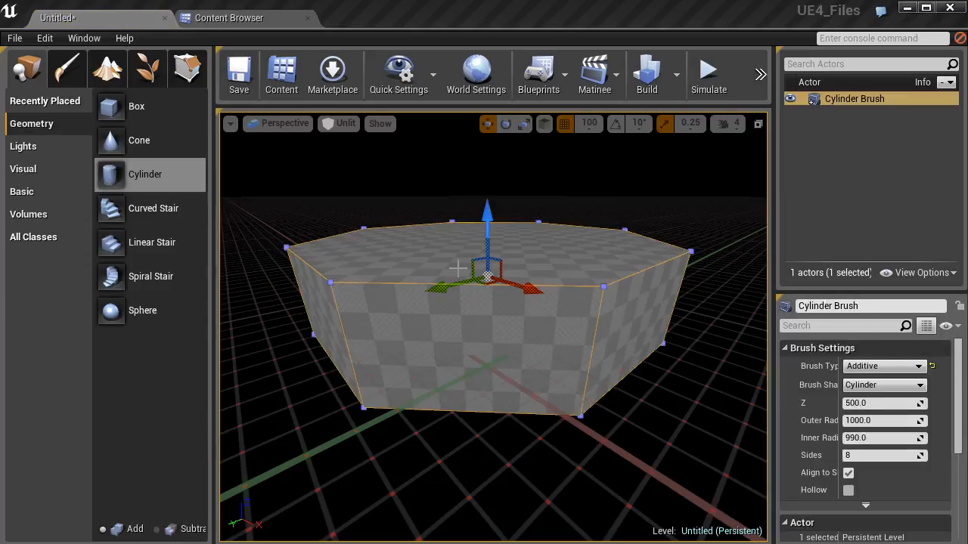
pyautogui.click(289, 124)
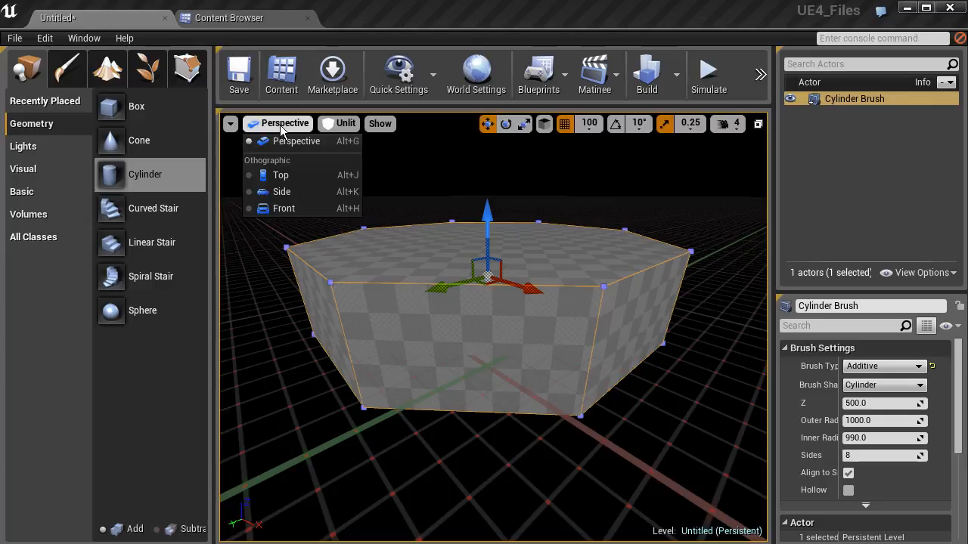
pyautogui.click(279, 178)
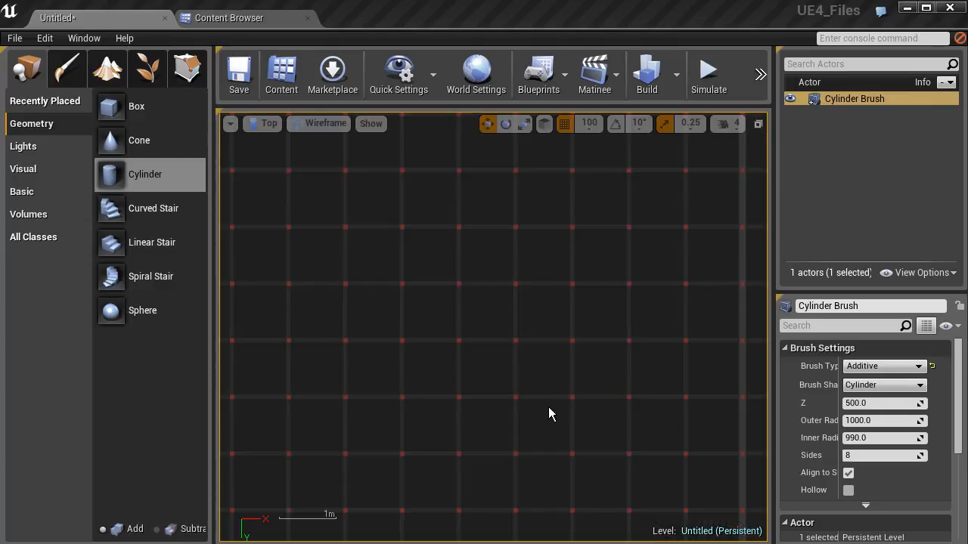
pyautogui.scroll(-5, 548, 407)
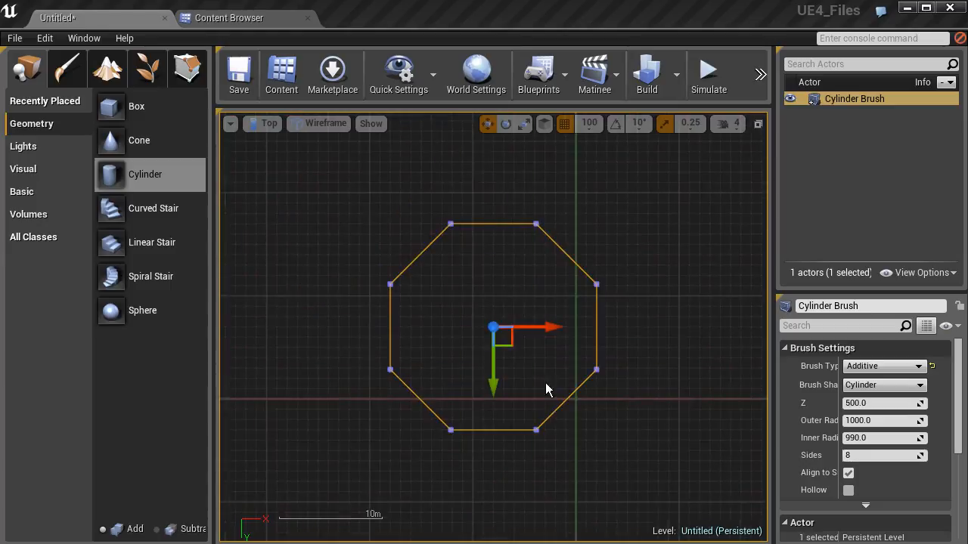
pyautogui.moveTo(537, 392); pyautogui.dragTo(452, 341, button='right')
pyautogui.moveTo(417, 287)
pyautogui.mouseDown()
pyautogui.moveTo(499, 379)
pyautogui.moveTo(498, 361)
pyautogui.mouseUp()
pyautogui.scroll(5, 483, 344)
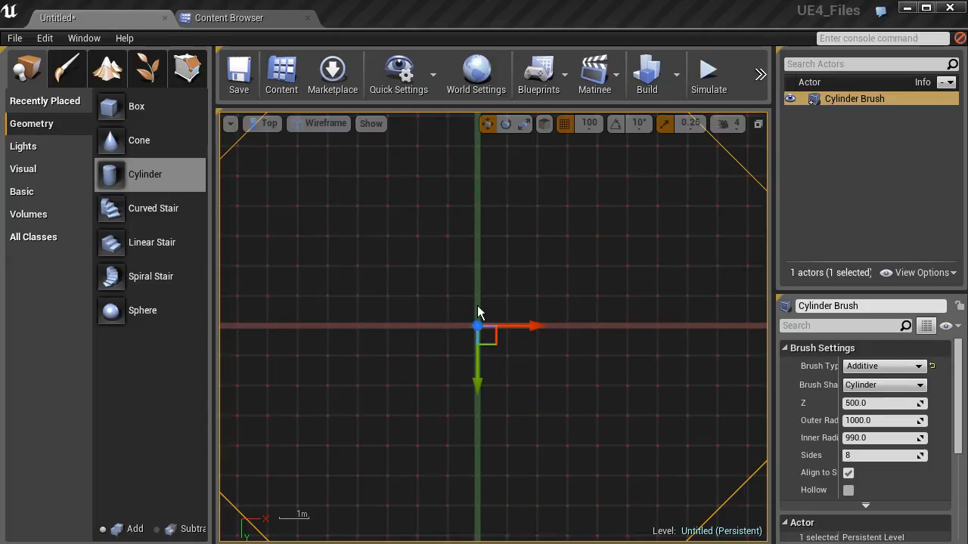
pyautogui.scroll(-5, 425, 332)
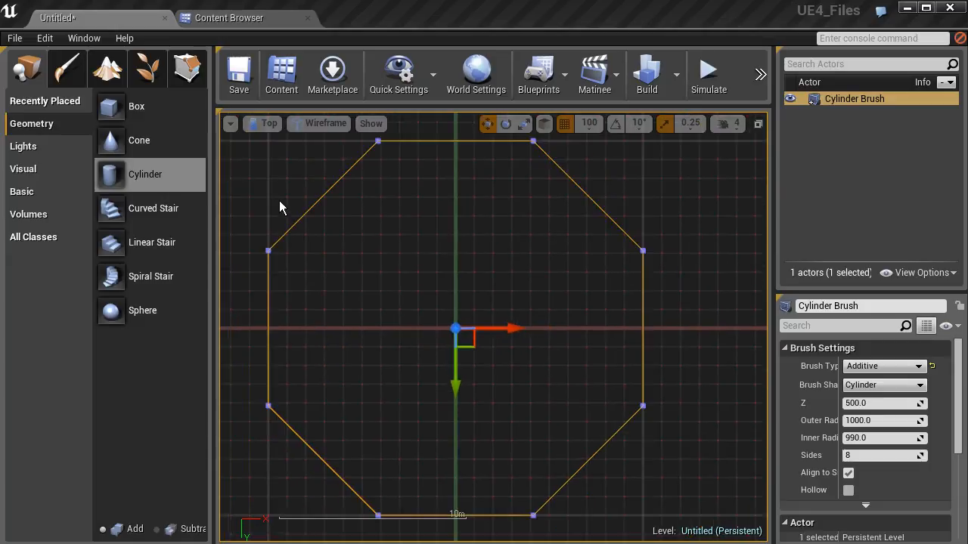
# Return to the Perspective view and set the cylinder brush's outer radius to 500
pyautogui.click(270, 125)
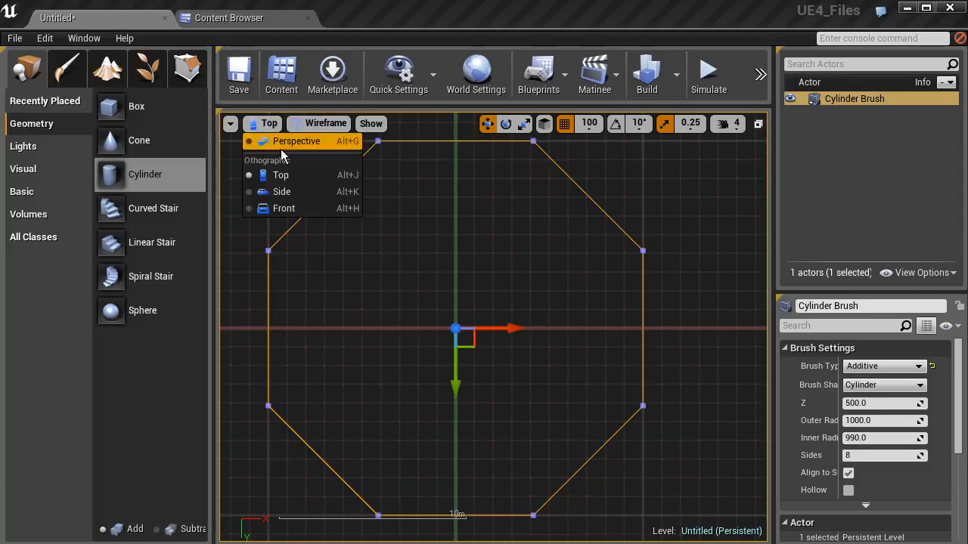
pyautogui.click(291, 144)
pyautogui.press('f')
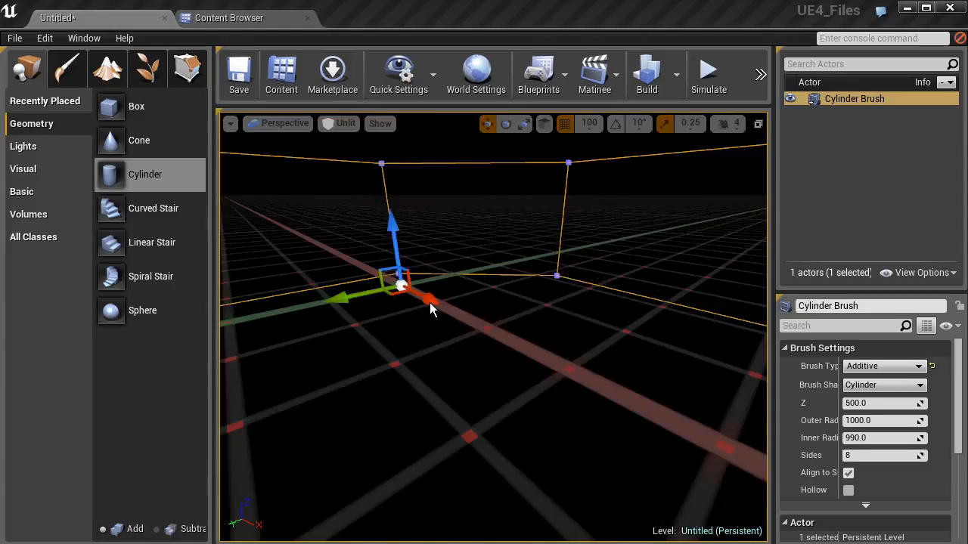
pyautogui.scroll(-2, 430, 309)
pyautogui.moveTo(492, 324)
pyautogui.mouseDown(button='right')
pyautogui.moveTo(481, 332)
pyautogui.moveTo(640, 400)
pyautogui.mouseUp(button='right')
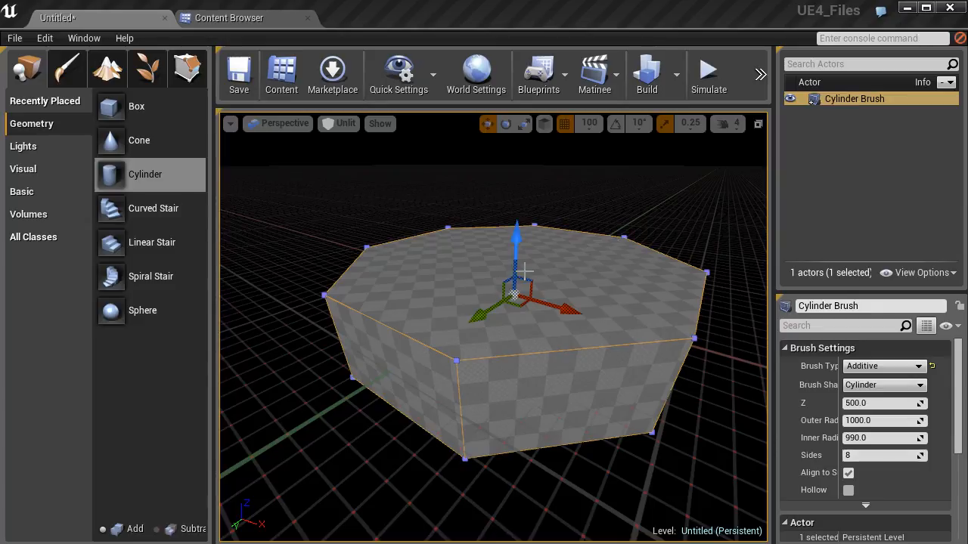
pyautogui.press('d')
pyautogui.moveTo(527, 277); pyautogui.dragTo(476, 277, button='right')
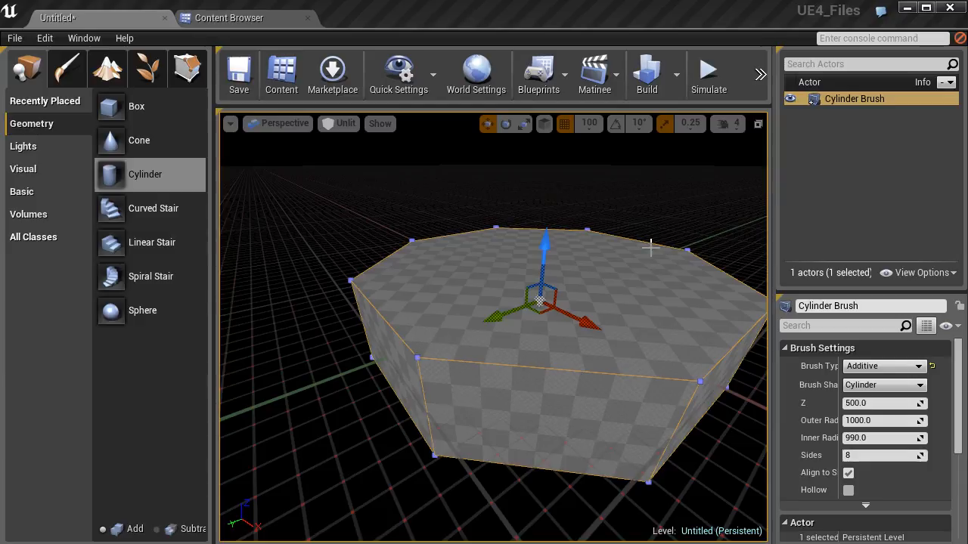
pyautogui.click(877, 421)
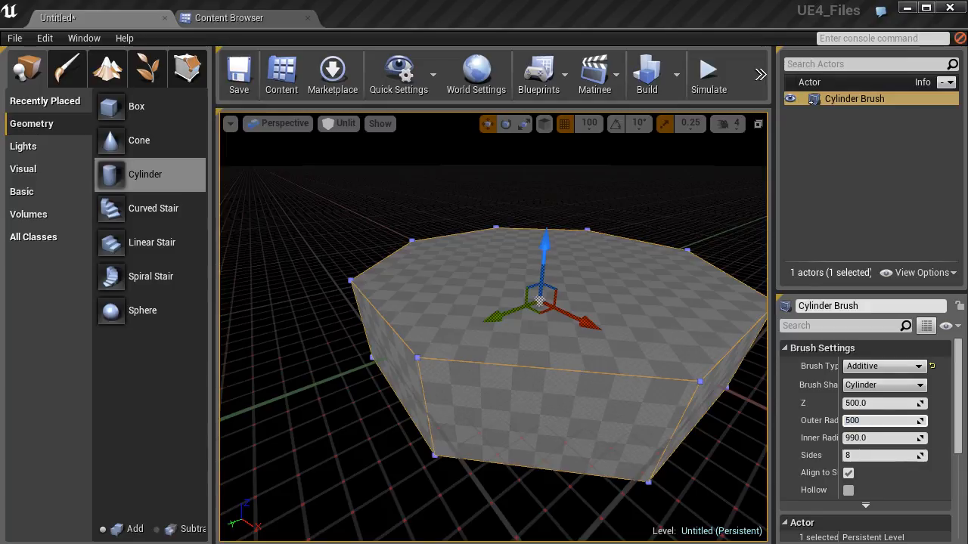
pyautogui.press('Return')
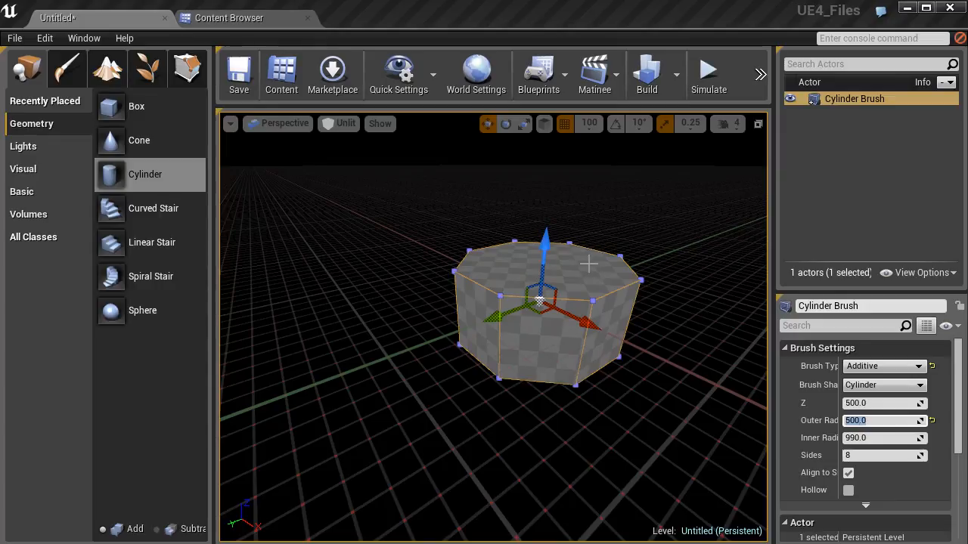
# Set the cylinder brush's Z height to 400
pyautogui.moveTo(555, 263); pyautogui.dragTo(628, 348, button='right')
pyautogui.press('w')
pyautogui.press('s')
pyautogui.press('a')
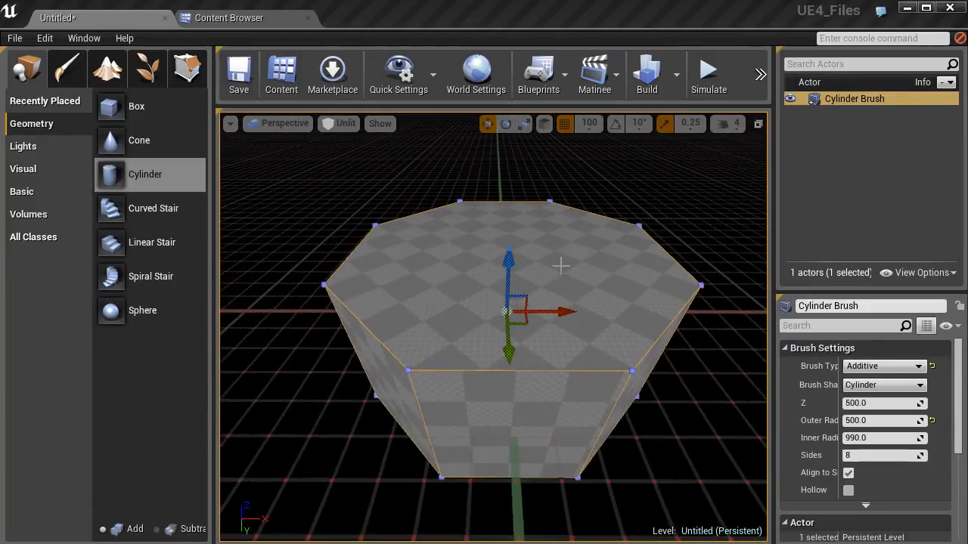
pyautogui.click(869, 403)
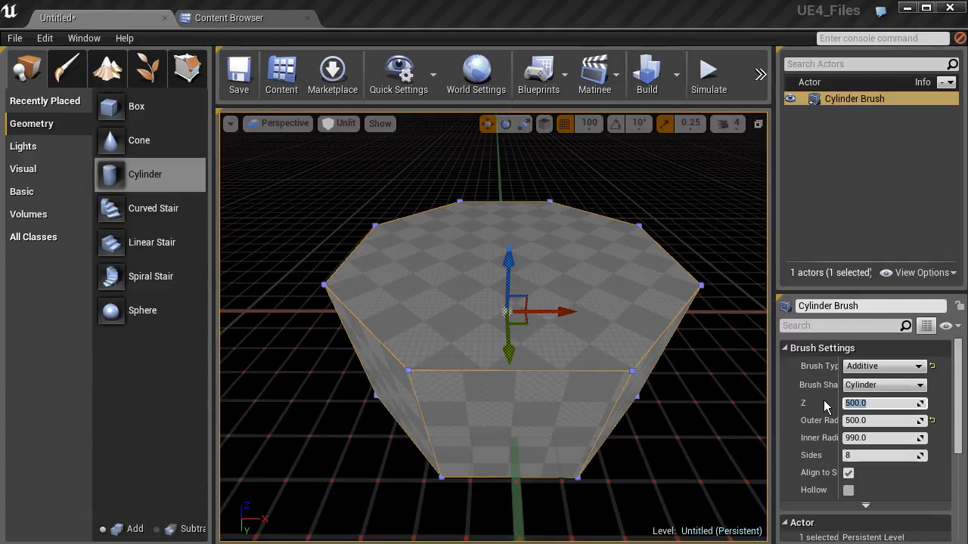
pyautogui.write('400')
pyautogui.press('Return')
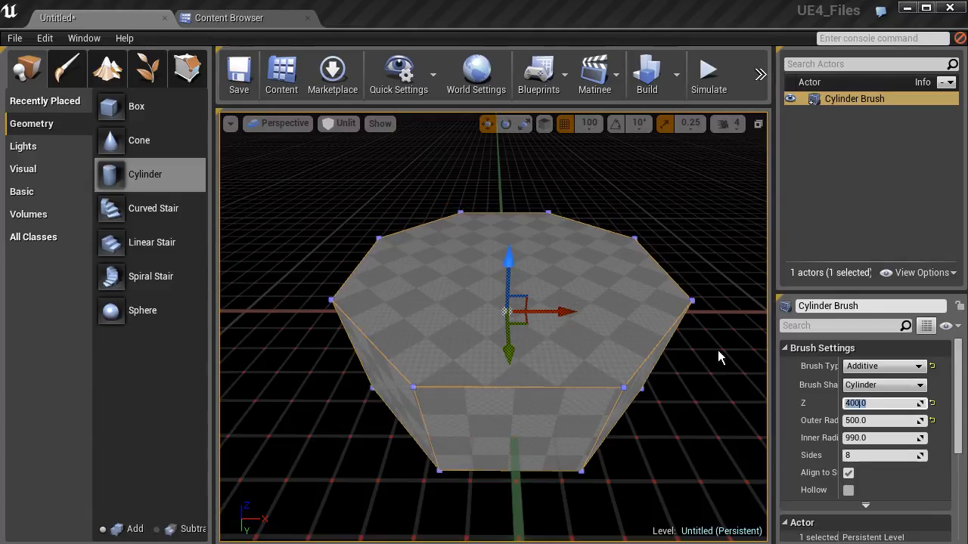
# Raise the cylinder brush by two grid squares in the Side view so its base rests on the ground line
pyautogui.moveTo(531, 340)
pyautogui.mouseDown(button='right')
pyautogui.moveTo(558, 371)
pyautogui.moveTo(539, 344)
pyautogui.mouseUp(button='right')
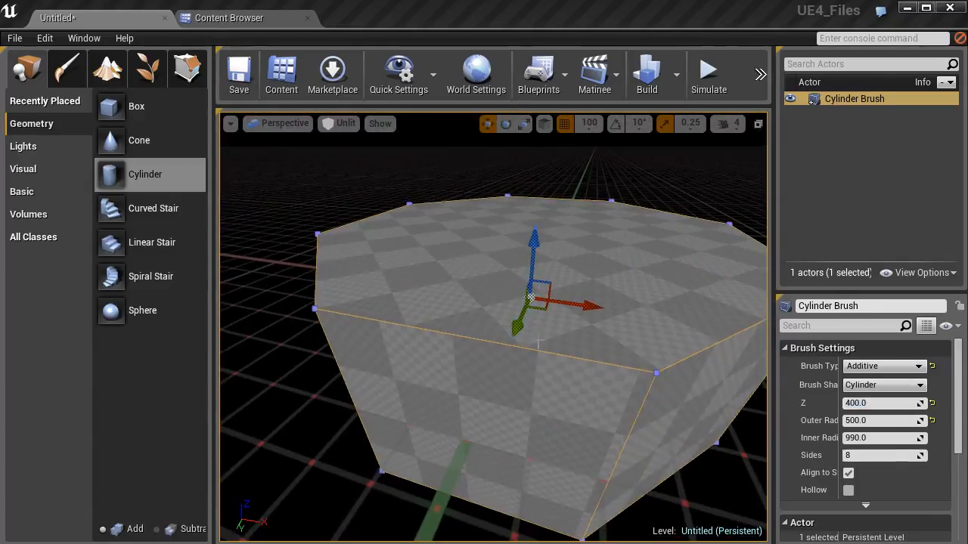
pyautogui.moveTo(458, 423)
pyautogui.mouseDown(button='right')
pyautogui.moveTo(545, 442)
pyautogui.moveTo(514, 419)
pyautogui.mouseUp(button='right')
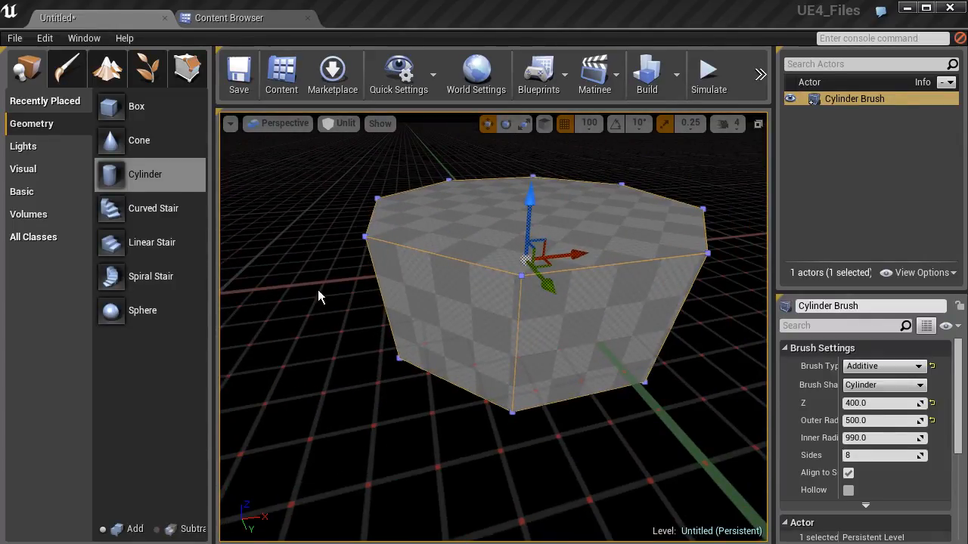
pyautogui.click(280, 124)
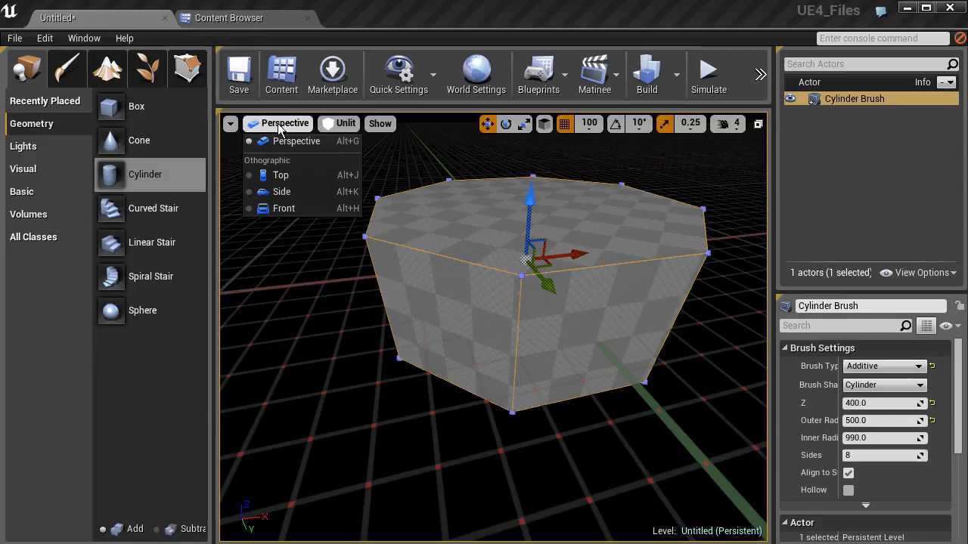
pyautogui.click(280, 189)
pyautogui.moveTo(361, 344); pyautogui.dragTo(493, 261, button='right')
pyautogui.scroll(3, 454, 290)
pyautogui.scroll(1, 449, 316)
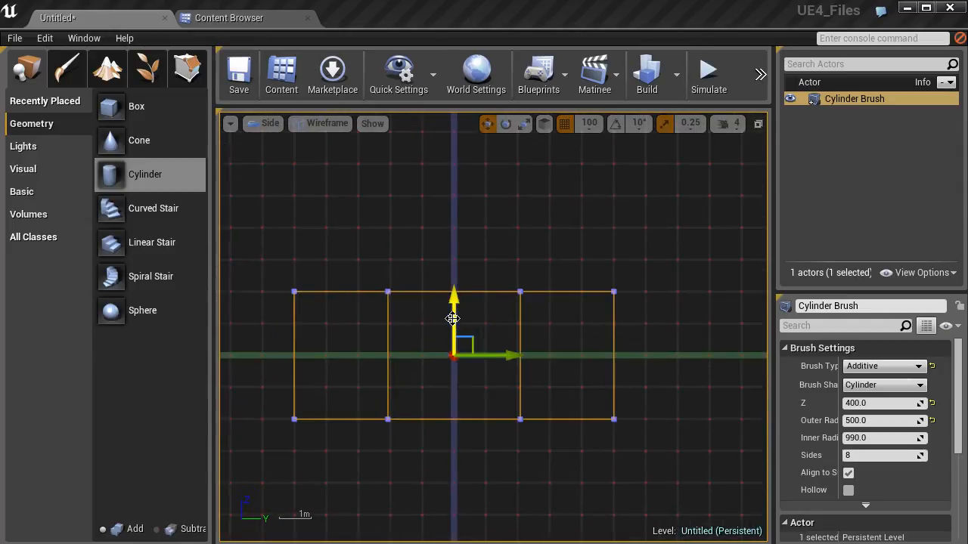
pyautogui.moveTo(453, 305); pyautogui.dragTo(449, 226)
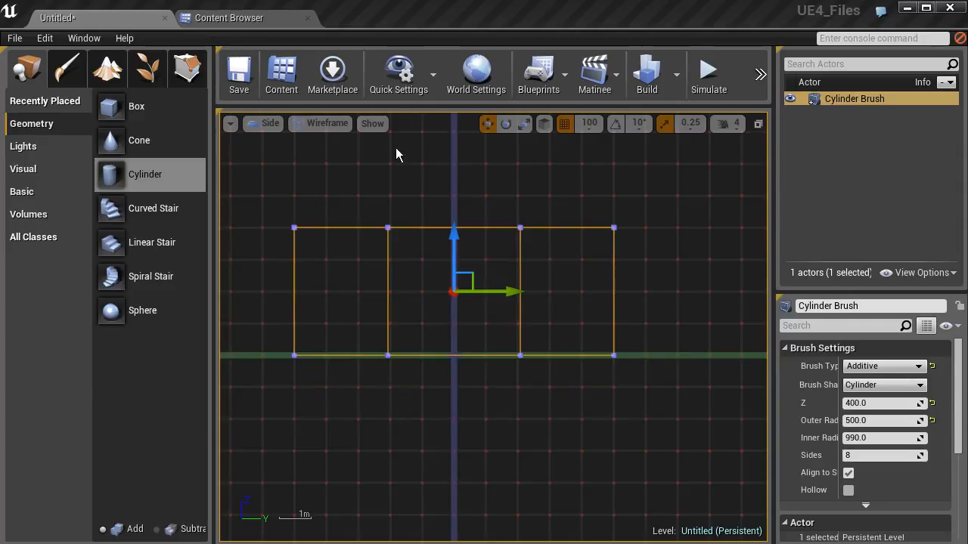
# Switch back to the Perspective view and duplicate the cylinder brush
pyautogui.click(258, 123)
pyautogui.click(292, 143)
pyautogui.moveTo(454, 254); pyautogui.dragTo(454, 227)
pyautogui.moveTo(454, 227)
pyautogui.mouseDown(button='right')
pyautogui.moveTo(476, 189)
pyautogui.moveTo(507, 181)
pyautogui.moveTo(492, 200)
pyautogui.moveTo(481, 186)
pyautogui.moveTo(453, 242)
pyautogui.moveTo(434, 182)
pyautogui.moveTo(446, 197)
pyautogui.mouseUp(button='right')
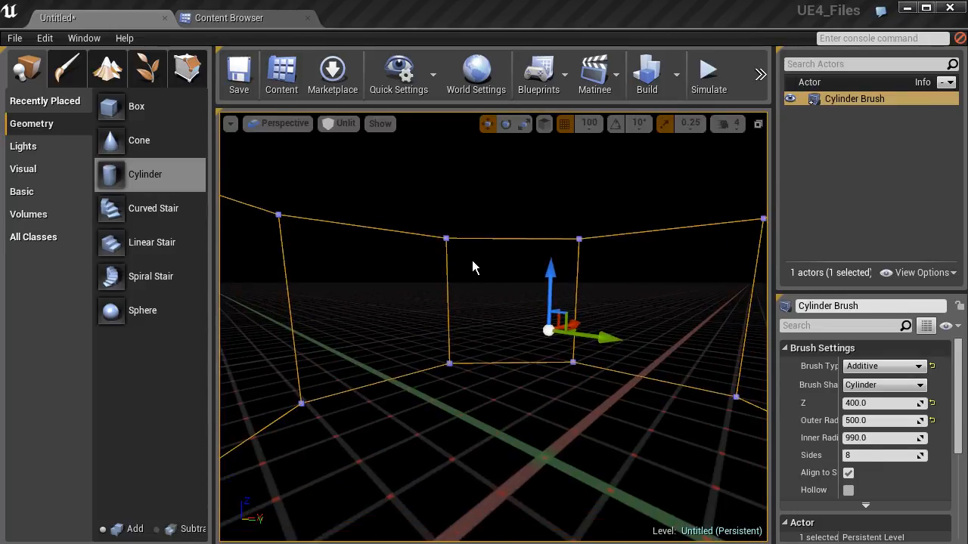
pyautogui.moveTo(478, 319); pyautogui.dragTo(484, 337, button='right')
pyautogui.moveTo(463, 264)
pyautogui.mouseDown(button='right')
pyautogui.moveTo(446, 291)
pyautogui.moveTo(473, 276)
pyautogui.moveTo(463, 265)
pyautogui.mouseUp(button='right')
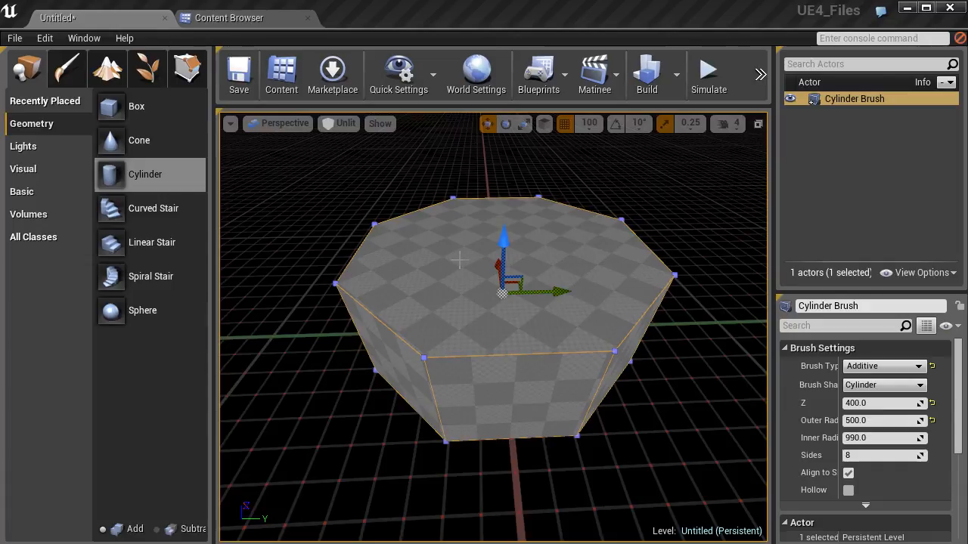
pyautogui.hotkey('ctrl', 'w')
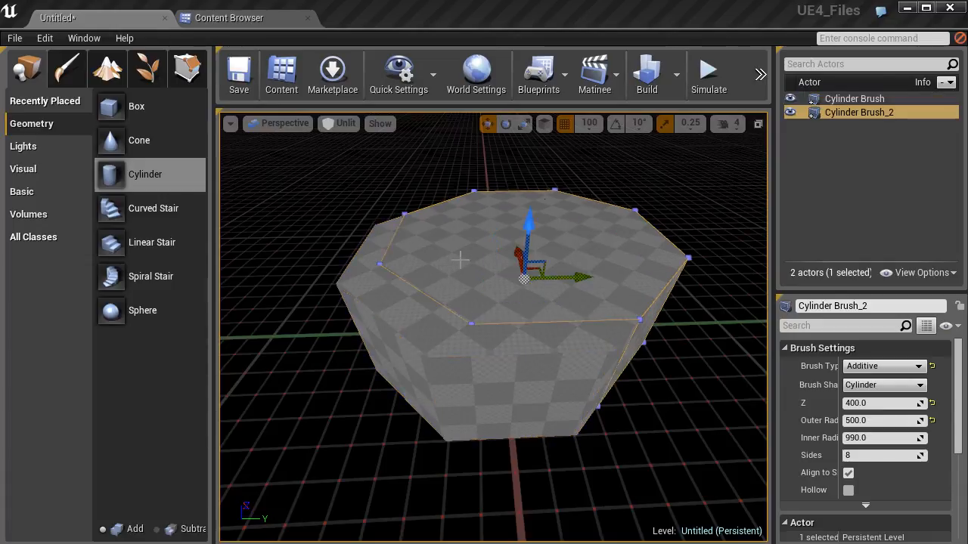
pyautogui.click(43, 39)
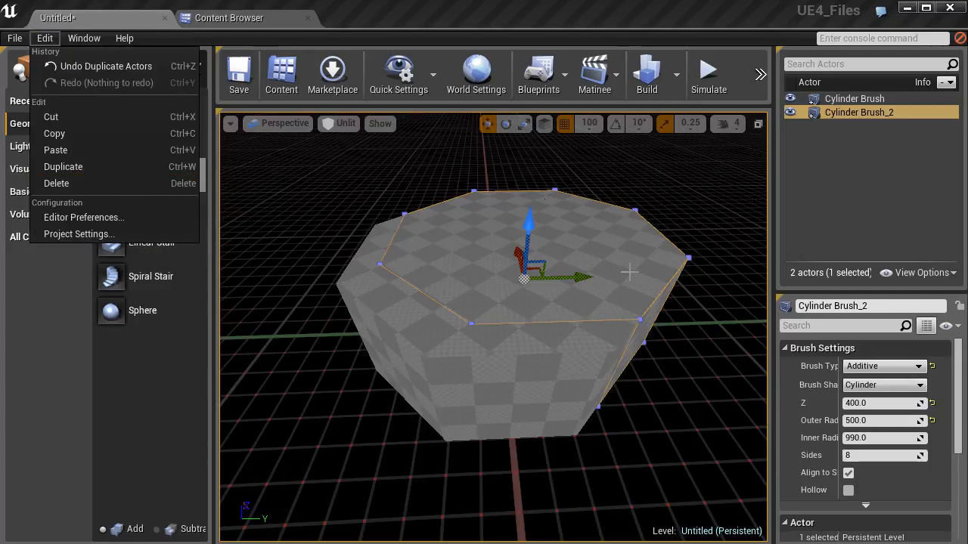
# Move the duplicate cylinder brush along X and Y so it coincides with the original
pyautogui.moveTo(538, 230); pyautogui.dragTo(366, 257, button='right')
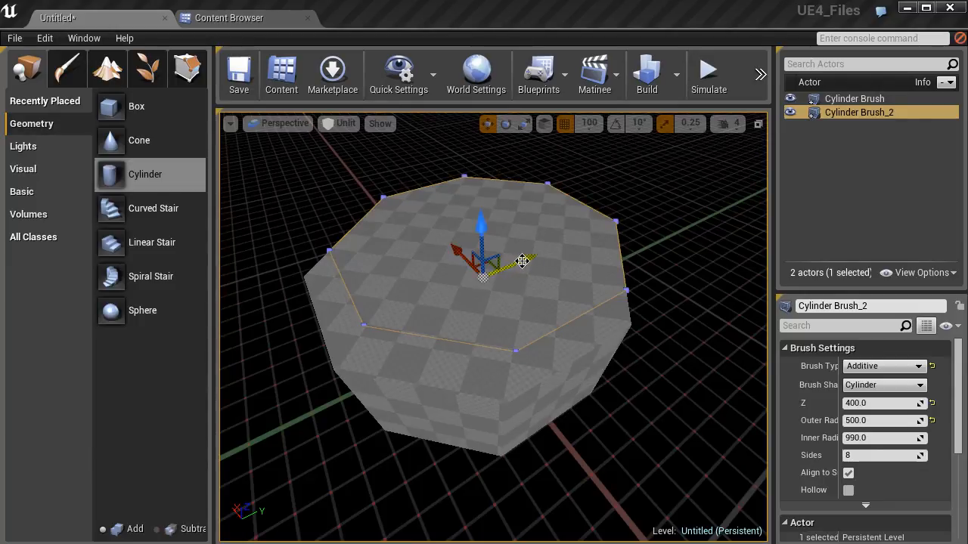
pyautogui.moveTo(512, 265); pyautogui.dragTo(502, 269)
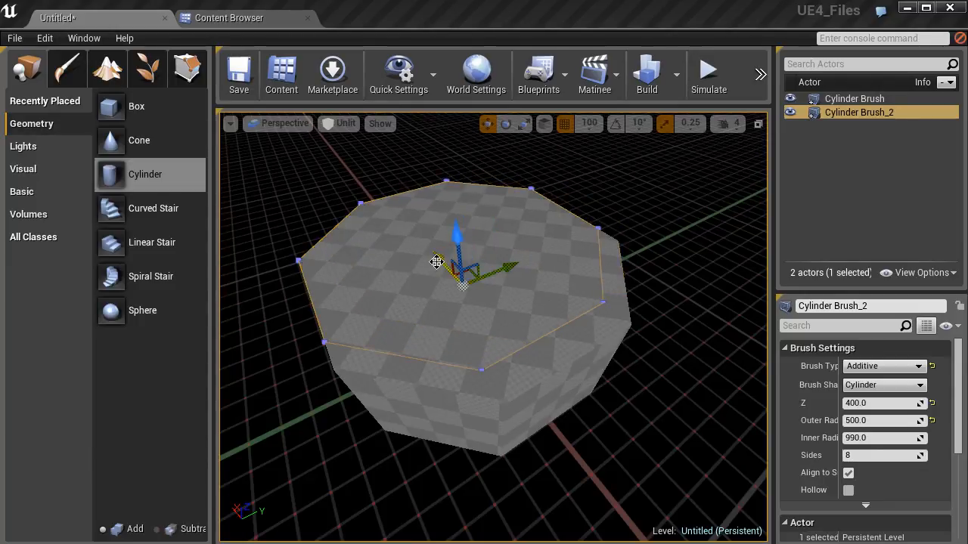
pyautogui.moveTo(443, 268); pyautogui.dragTo(458, 283)
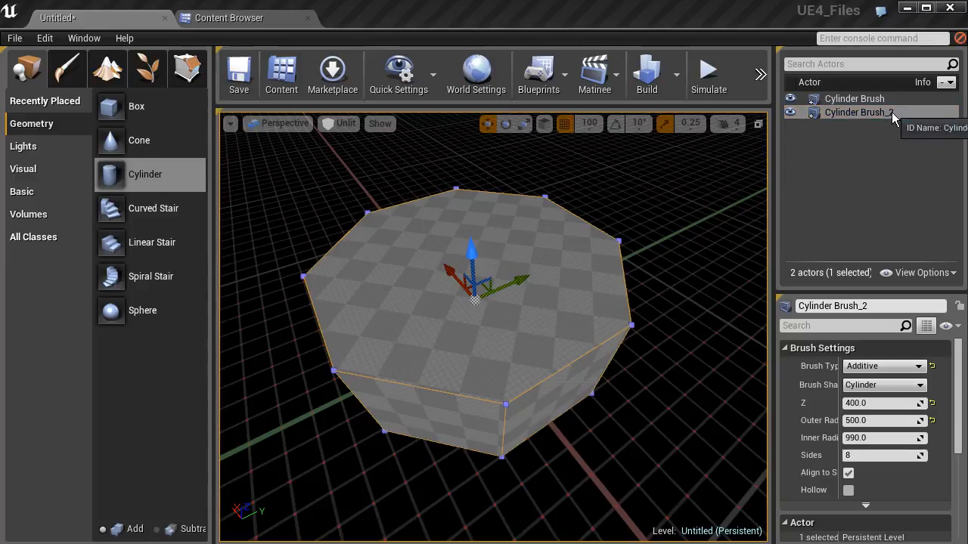
# Set the duplicate cylinder brush's outer radius to 490
pyautogui.click(862, 421)
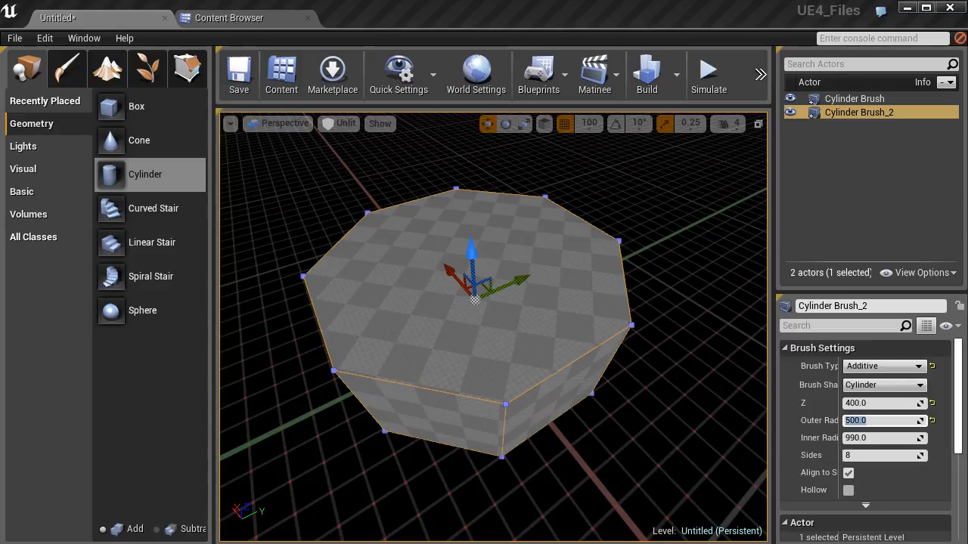
pyautogui.write('490')
pyautogui.press('Return')
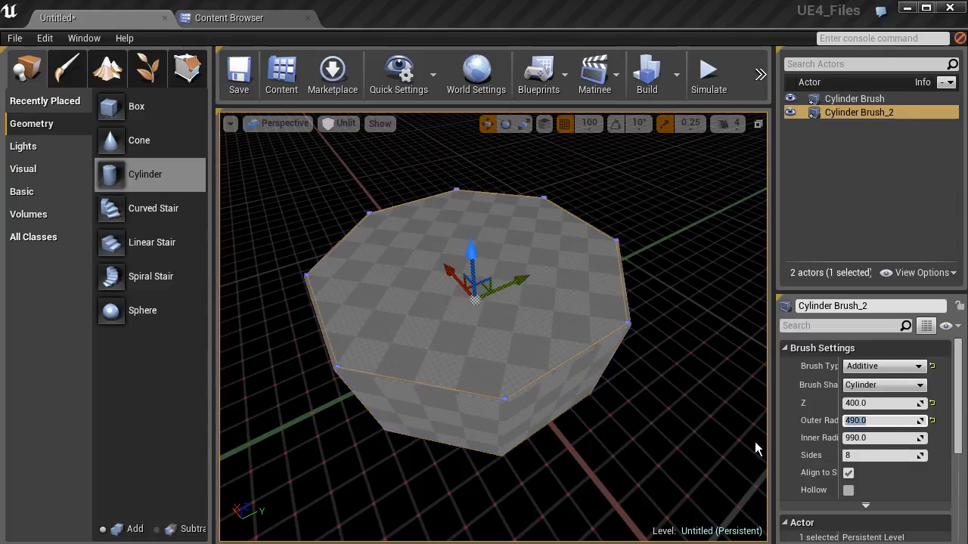
# Set the duplicate cylinder brush's Z height to 380
pyautogui.press('f')
pyautogui.moveTo(515, 338)
pyautogui.mouseDown(button='right')
pyautogui.moveTo(450, 293)
pyautogui.moveTo(435, 306)
pyautogui.moveTo(435, 401)
pyautogui.mouseUp(button='right')
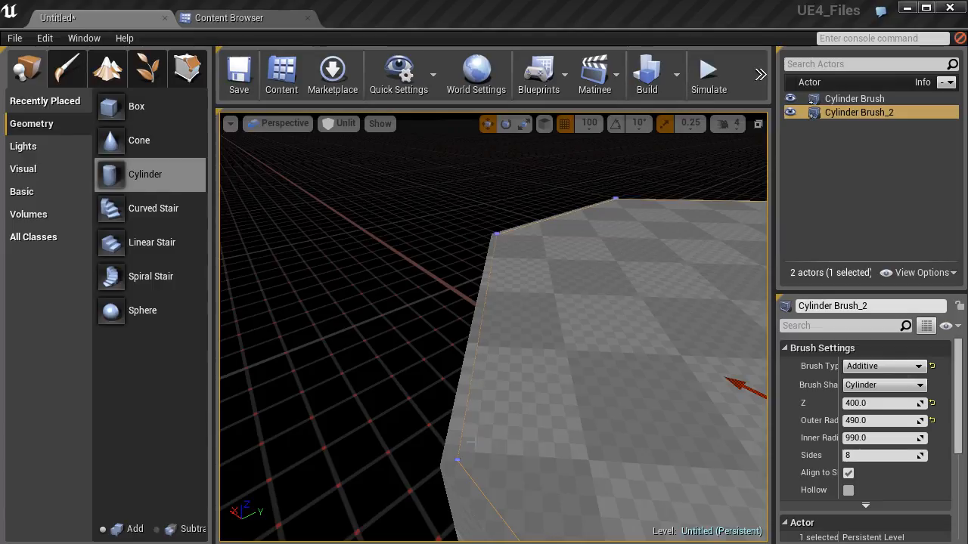
pyautogui.press('f')
pyautogui.moveTo(550, 330)
pyautogui.mouseDown(button='right')
pyautogui.moveTo(535, 349)
pyautogui.moveTo(551, 329)
pyautogui.mouseUp(button='right')
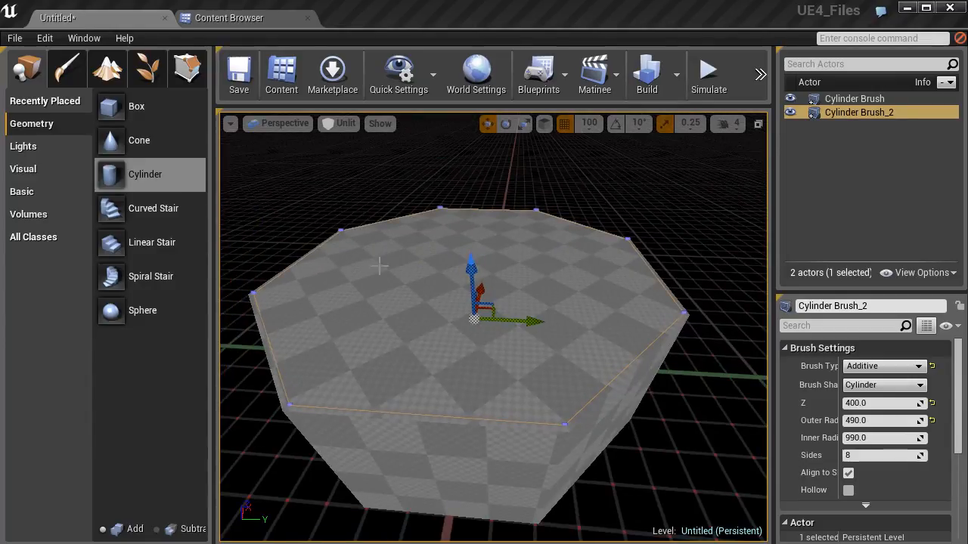
pyautogui.moveTo(526, 334); pyautogui.dragTo(512, 360, button='right')
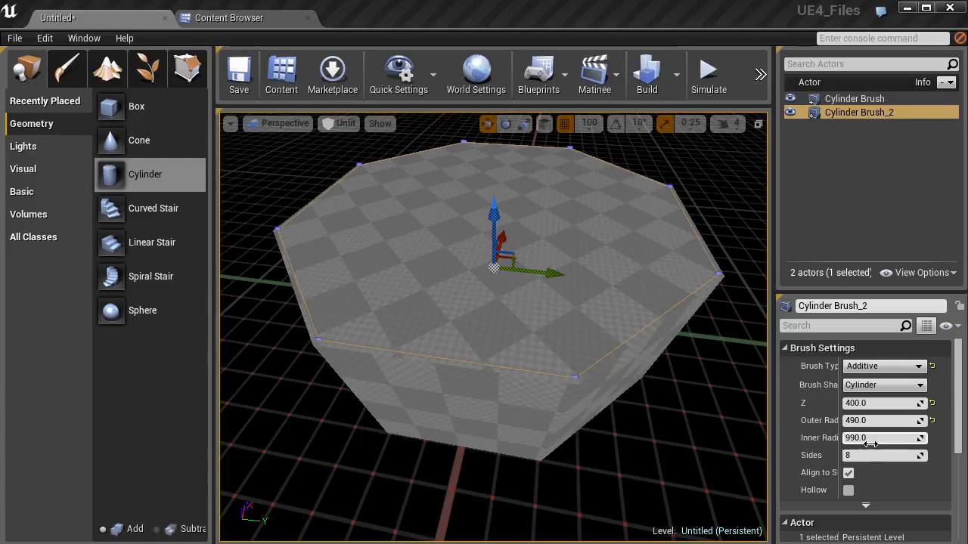
pyautogui.click(855, 403)
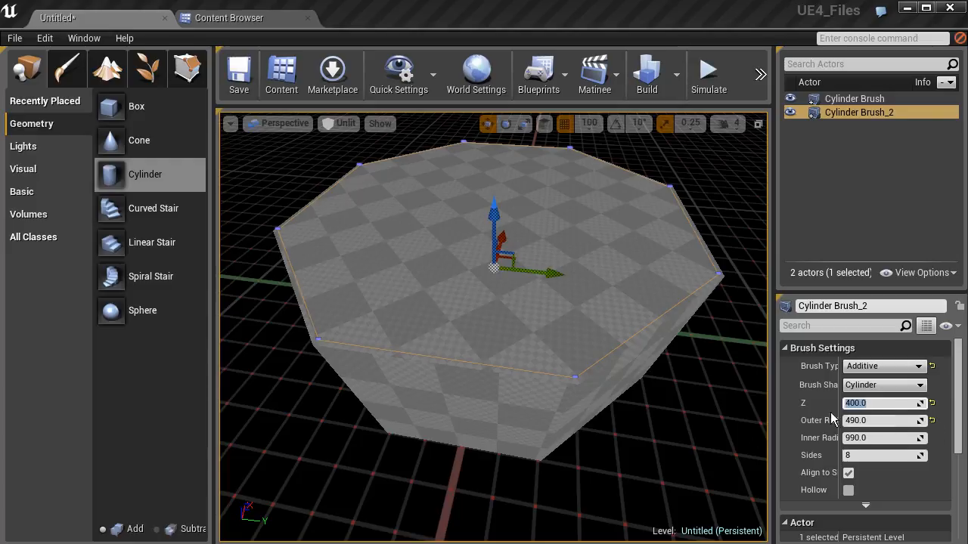
pyautogui.write('300')
pyautogui.press('Return')
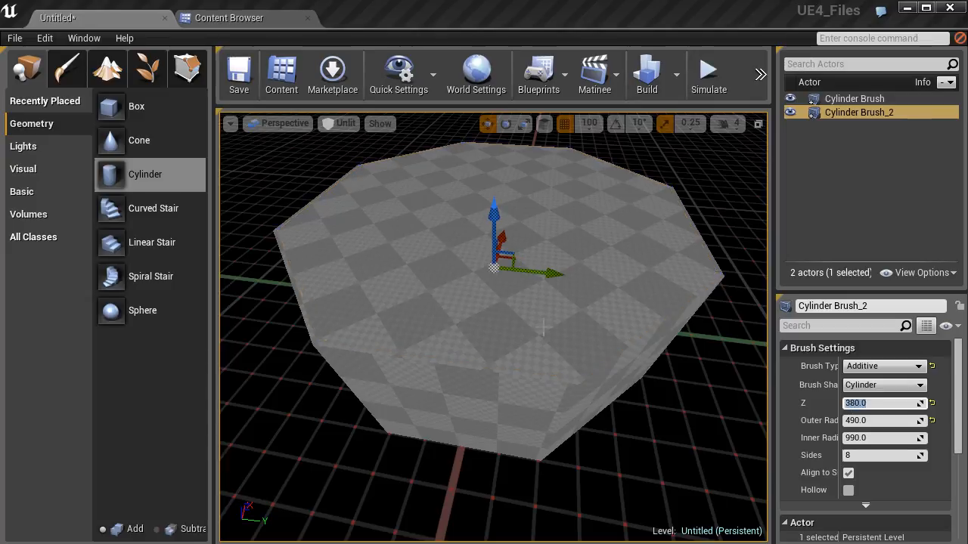
# Switch to the Side view and examine the gap between the duplicate cylinder's outline and the original's along the walls, top and base
pyautogui.click(285, 123)
pyautogui.click(282, 185)
pyautogui.moveTo(426, 365); pyautogui.dragTo(437, 205, button='right')
pyautogui.scroll(3, 403, 282)
pyautogui.moveTo(383, 293); pyautogui.dragTo(429, 268, button='right')
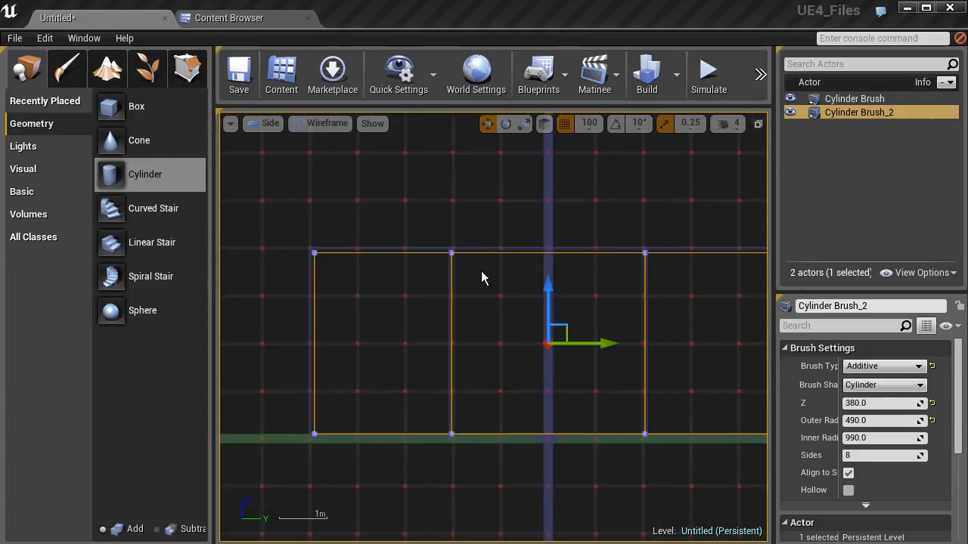
pyautogui.moveTo(471, 280); pyautogui.dragTo(483, 273, button='right')
pyautogui.scroll(3, 379, 281)
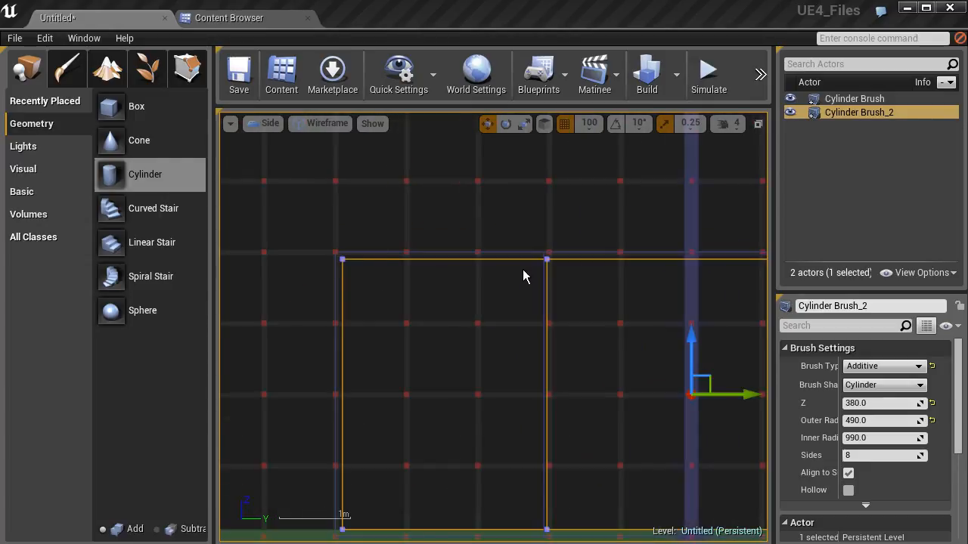
pyautogui.moveTo(618, 279); pyautogui.dragTo(457, 298, button='right')
pyautogui.scroll(-4, 457, 299)
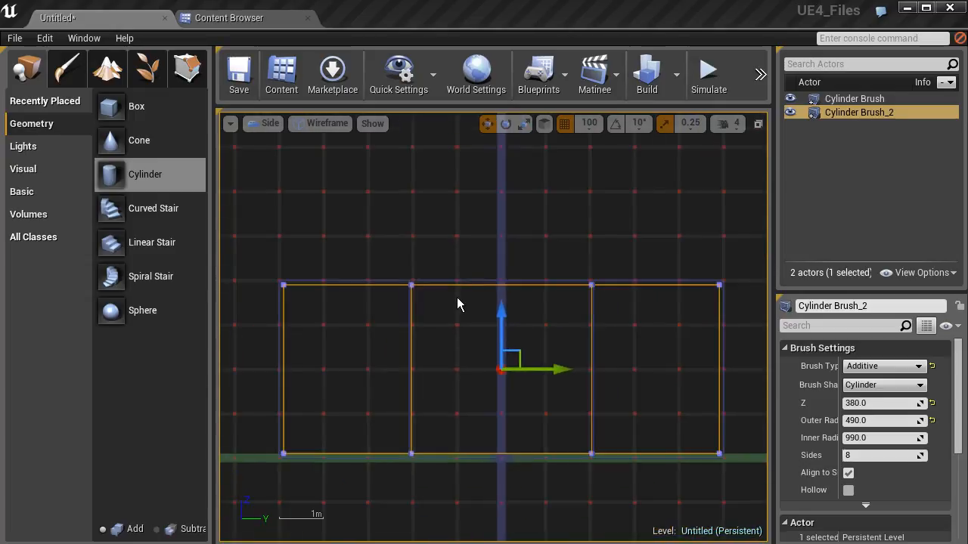
pyautogui.scroll(-1, 457, 304)
pyautogui.scroll(1, 457, 336)
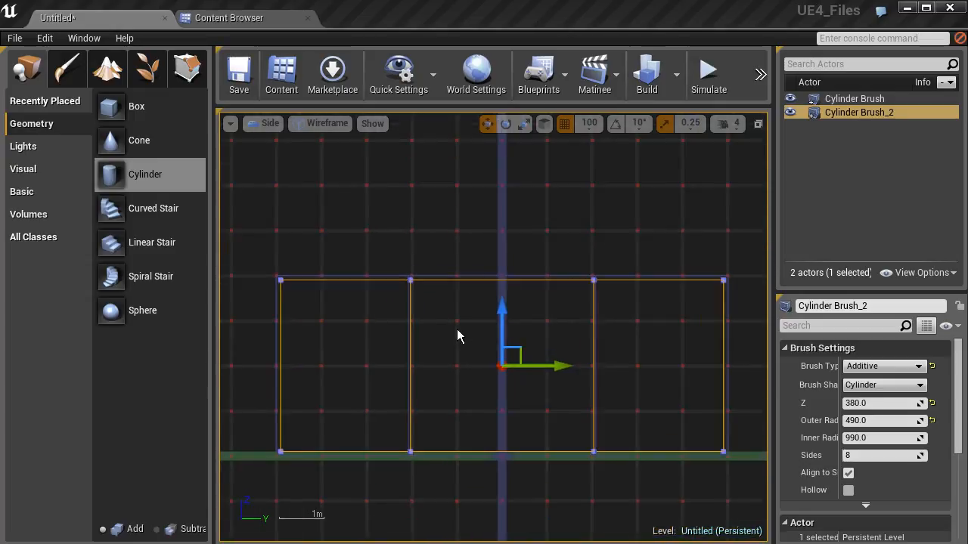
pyautogui.scroll(1, 458, 335)
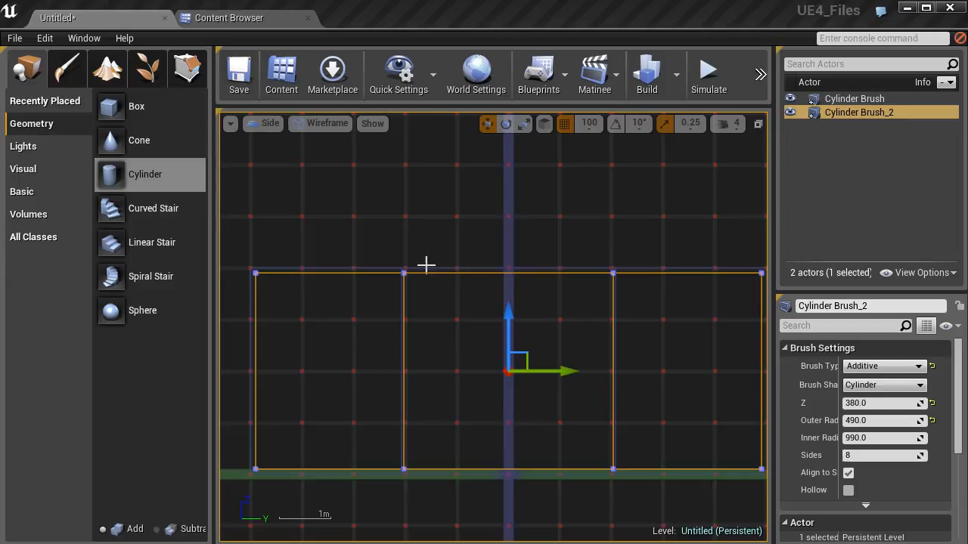
pyautogui.moveTo(722, 270); pyautogui.dragTo(641, 267, button='right')
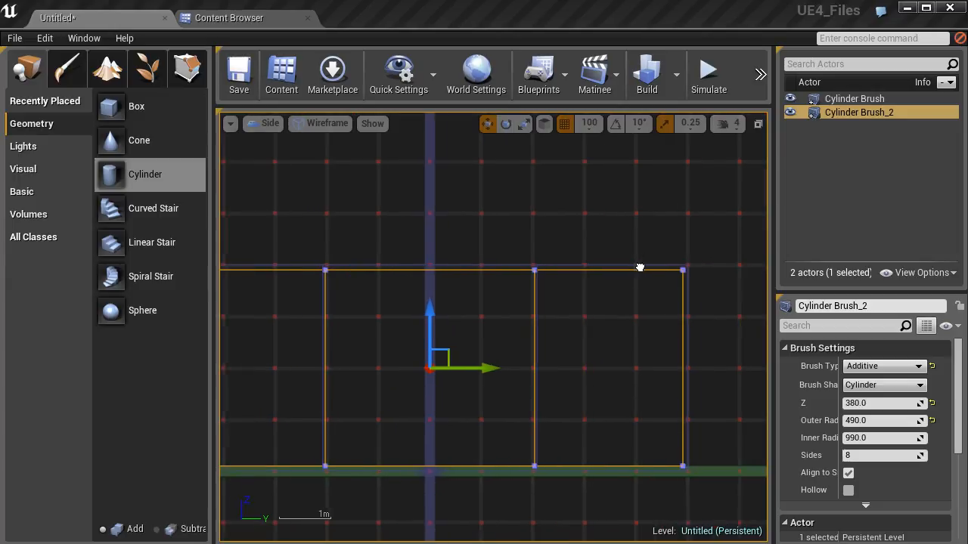
# Compare the original cylinder brush's size settings with the duplicate's by selecting each in turn, ending on the duplicate
pyautogui.click(661, 264)
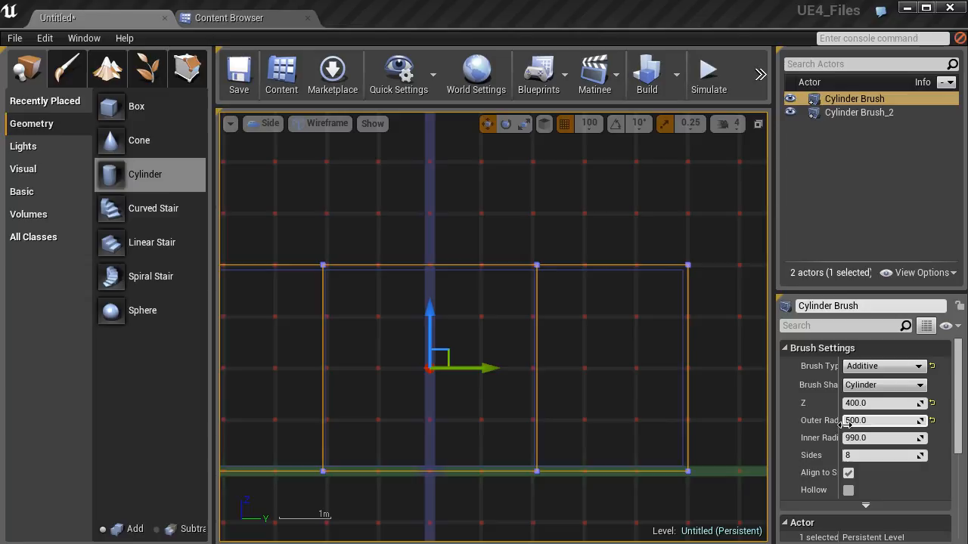
pyautogui.click(586, 297)
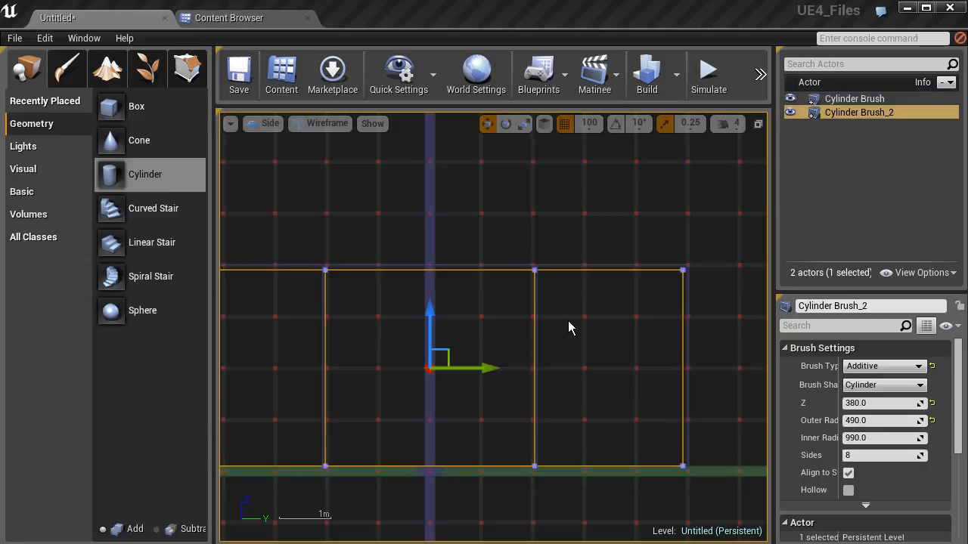
pyautogui.moveTo(424, 315); pyautogui.dragTo(505, 302, button='right')
pyautogui.moveTo(574, 305); pyautogui.dragTo(550, 310, button='right')
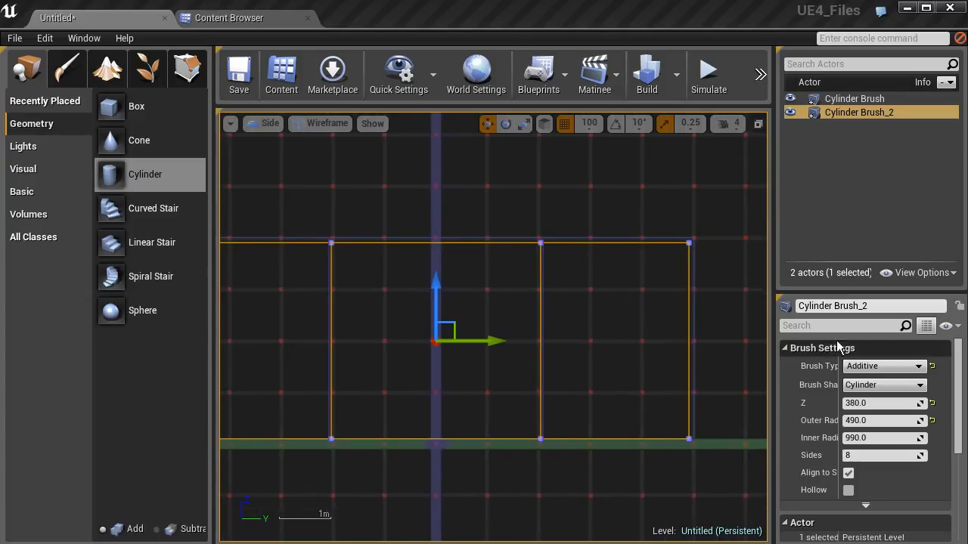
# Set the duplicate cylinder brush's type to Subtractive and return to the Perspective view
pyautogui.click(869, 367)
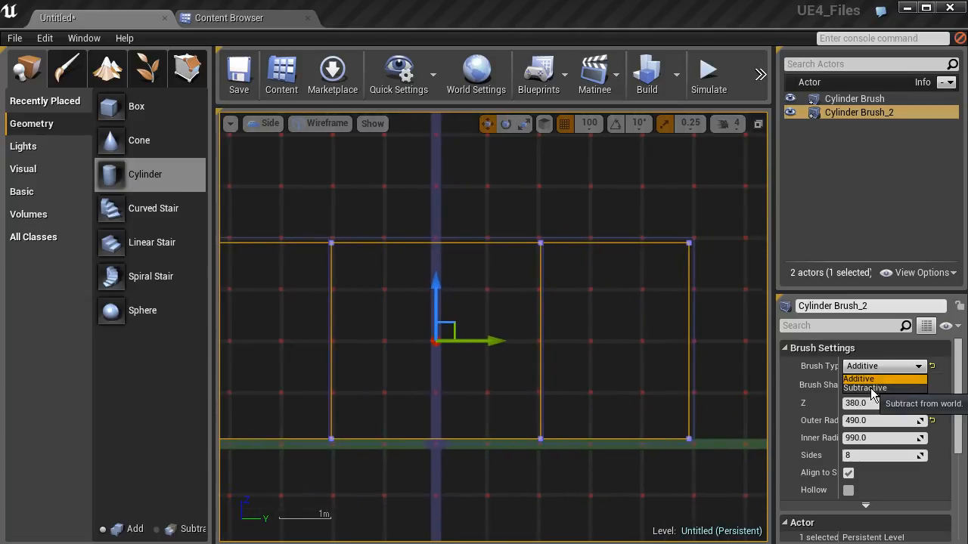
pyautogui.click(868, 388)
pyautogui.click(270, 123)
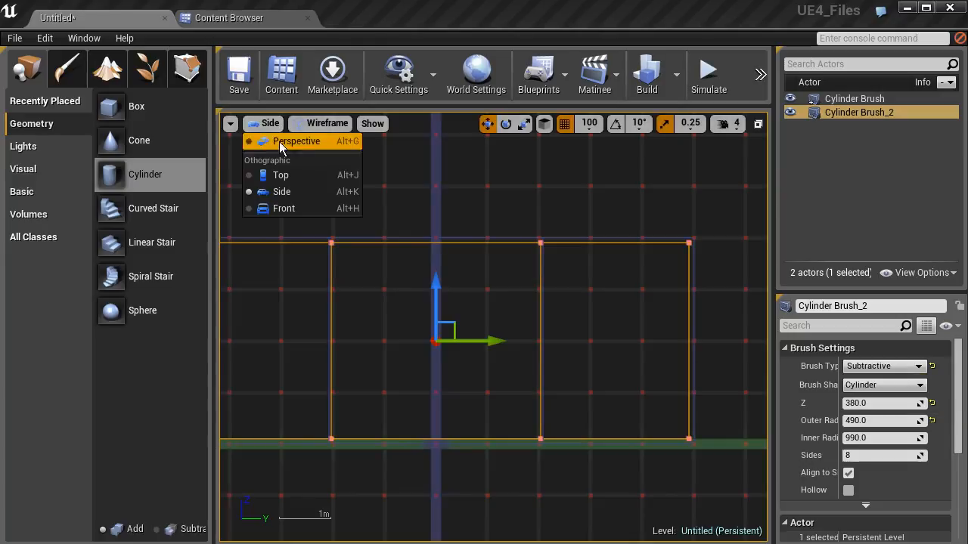
pyautogui.click(278, 140)
pyautogui.moveTo(493, 325)
pyautogui.mouseDown(button='right')
pyautogui.moveTo(462, 322)
pyautogui.moveTo(439, 302)
pyautogui.moveTo(363, 314)
pyautogui.moveTo(446, 310)
pyautogui.moveTo(453, 333)
pyautogui.moveTo(583, 333)
pyautogui.moveTo(317, 333)
pyautogui.moveTo(529, 348)
pyautogui.moveTo(544, 371)
pyautogui.moveTo(552, 332)
pyautogui.moveTo(571, 325)
pyautogui.moveTo(485, 298)
pyautogui.moveTo(517, 347)
pyautogui.moveTo(574, 378)
pyautogui.mouseUp(button='right')
pyautogui.moveTo(586, 307); pyautogui.dragTo(665, 332, button='right')
pyautogui.moveTo(401, 320)
pyautogui.mouseDown(button='right')
pyautogui.moveTo(429, 312)
pyautogui.moveTo(363, 314)
pyautogui.moveTo(314, 295)
pyautogui.moveTo(290, 319)
pyautogui.mouseUp(button='right')
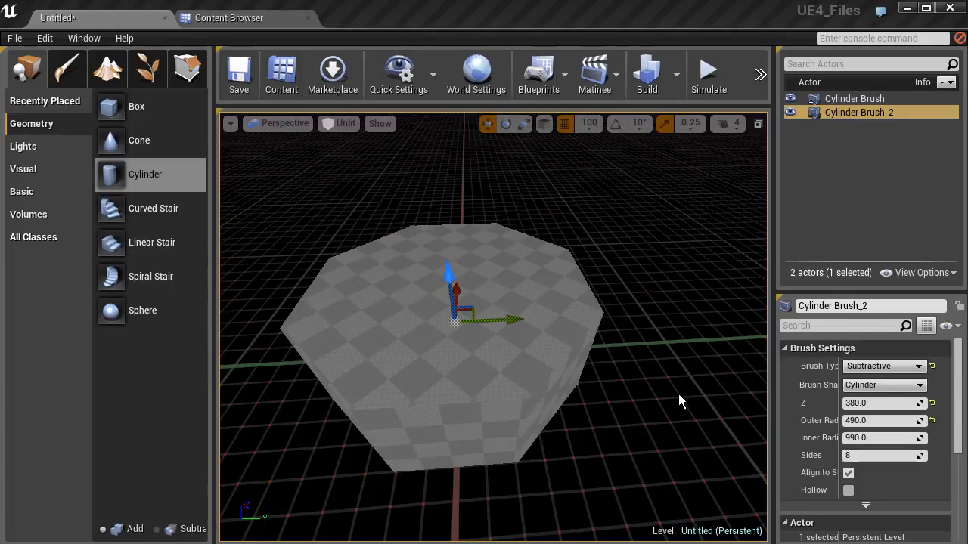
# Place an additive box brush beside the cylinder along the Y axis and set its X size to 1000
pyautogui.moveTo(573, 382); pyautogui.dragTo(492, 262, button='right')
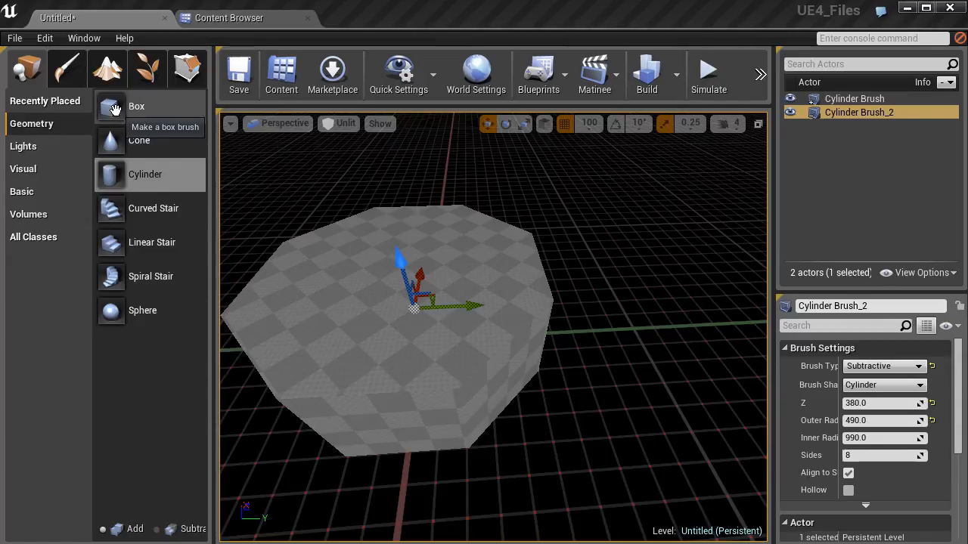
pyautogui.moveTo(114, 110)
pyautogui.mouseDown()
pyautogui.moveTo(579, 282)
pyautogui.moveTo(624, 335)
pyautogui.mouseUp()
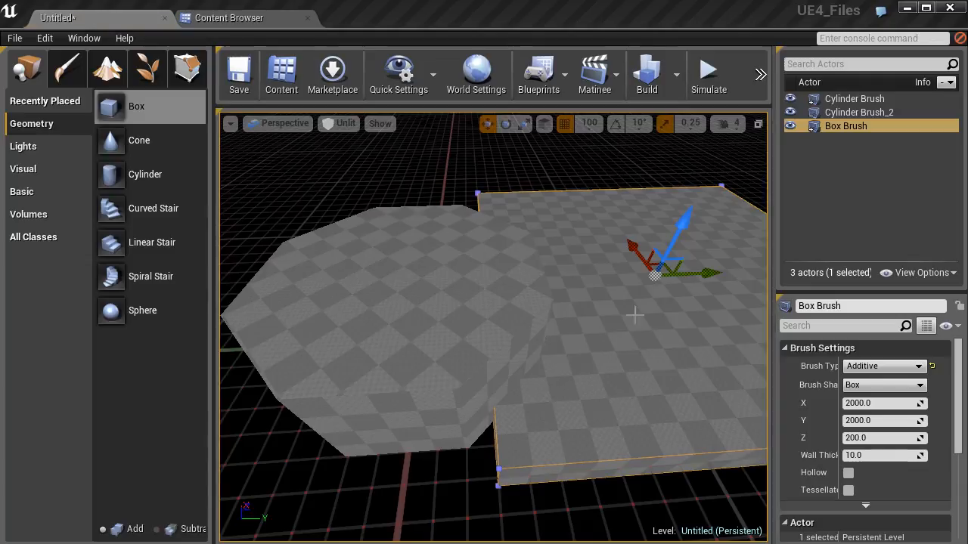
pyautogui.click(875, 407)
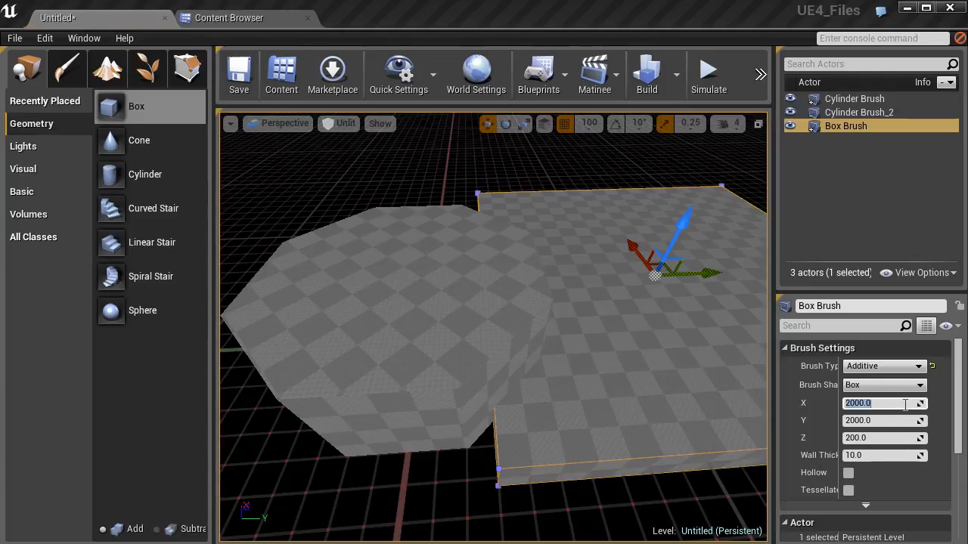
pyautogui.write('100')
pyautogui.press('Return')
pyautogui.write('1000')
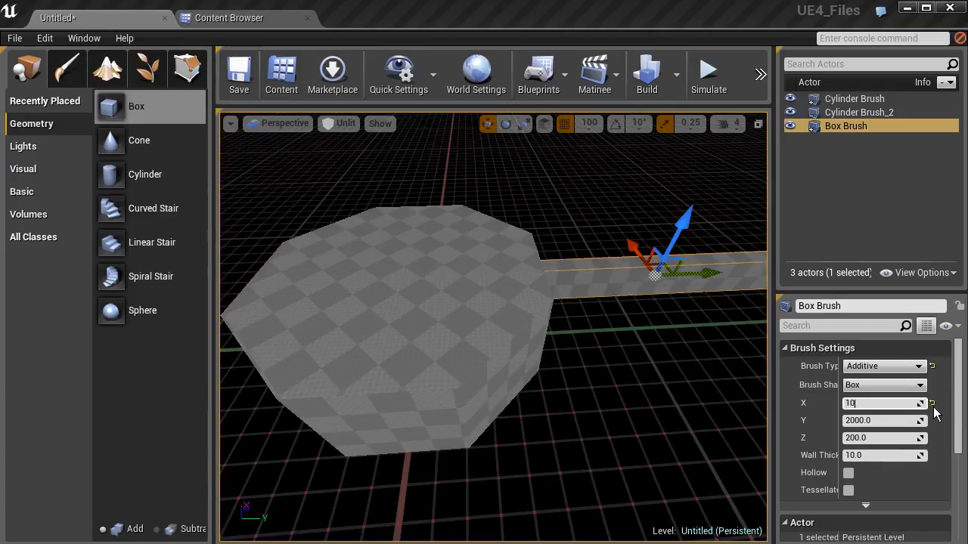
pyautogui.press('Return')
# Set the box brush's Y size to 1000 and its Z height to 400
pyautogui.click(879, 421)
pyautogui.write('1')
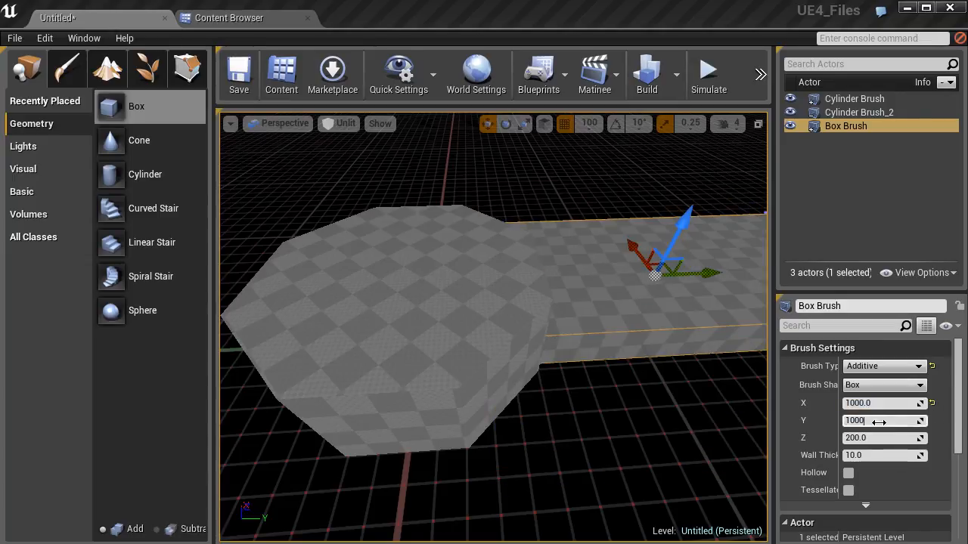
pyautogui.write('000')
pyautogui.press('Return')
pyautogui.click(864, 439)
pyautogui.write('400')
pyautogui.press('Return')
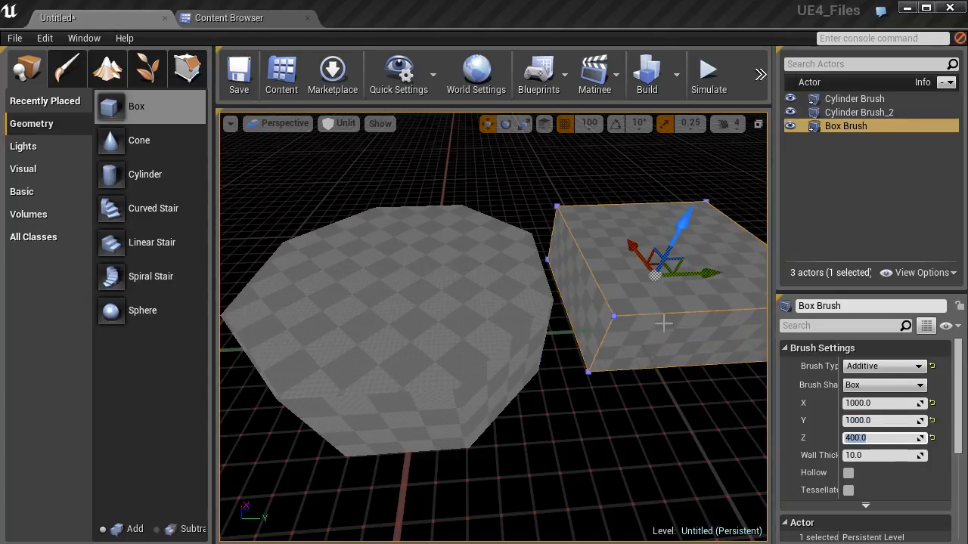
# In the Top view, move the box brush to centre it on the green Y axis line, its near corners meeting the octagon's side vertices
pyautogui.click(278, 123)
pyautogui.click(275, 180)
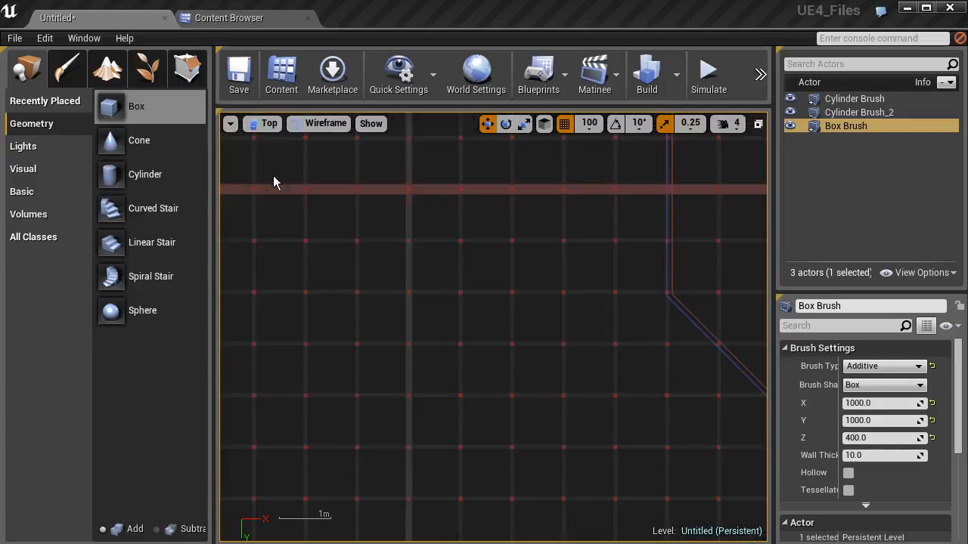
pyautogui.moveTo(486, 327); pyautogui.dragTo(391, 317, button='right')
pyautogui.scroll(-8, 496, 320)
pyautogui.moveTo(495, 320); pyautogui.dragTo(385, 244, button='right')
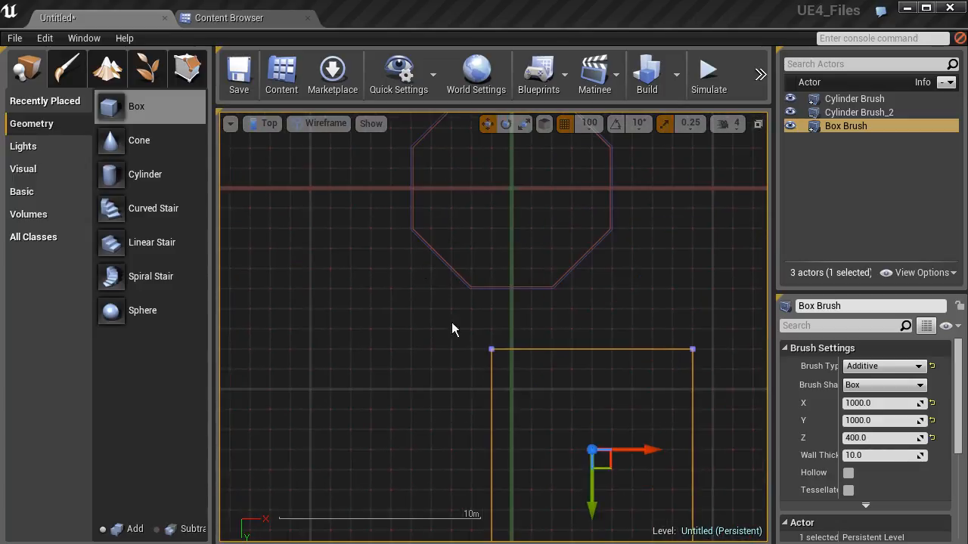
pyautogui.moveTo(607, 471)
pyautogui.mouseDown()
pyautogui.moveTo(526, 306)
pyautogui.moveTo(525, 345)
pyautogui.mouseUp()
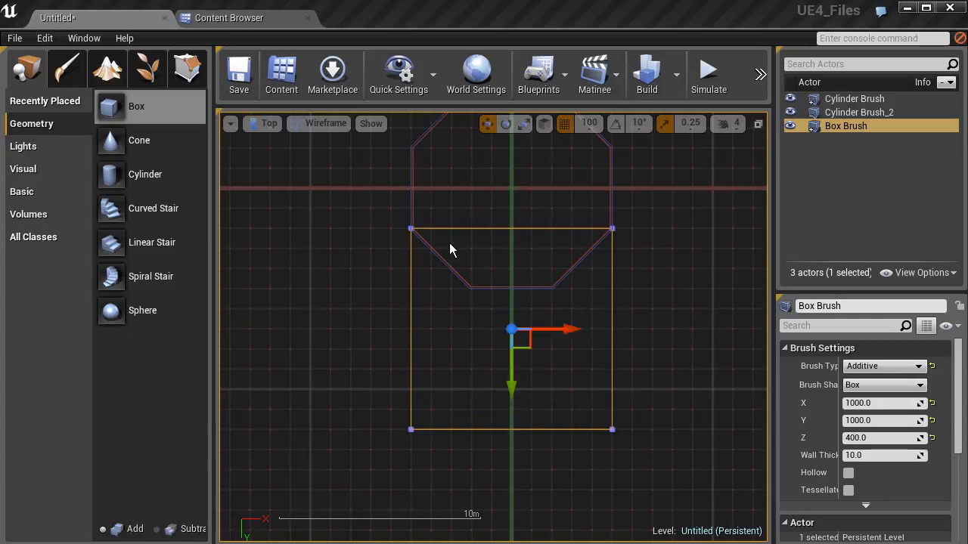
# Move the box brush two grid squares along Y towards the cylinder so its near edge lies on the red X axis line
pyautogui.scroll(2, 442, 244)
pyautogui.scroll(-1, 442, 243)
pyautogui.moveTo(442, 244); pyautogui.dragTo(397, 291, button='right')
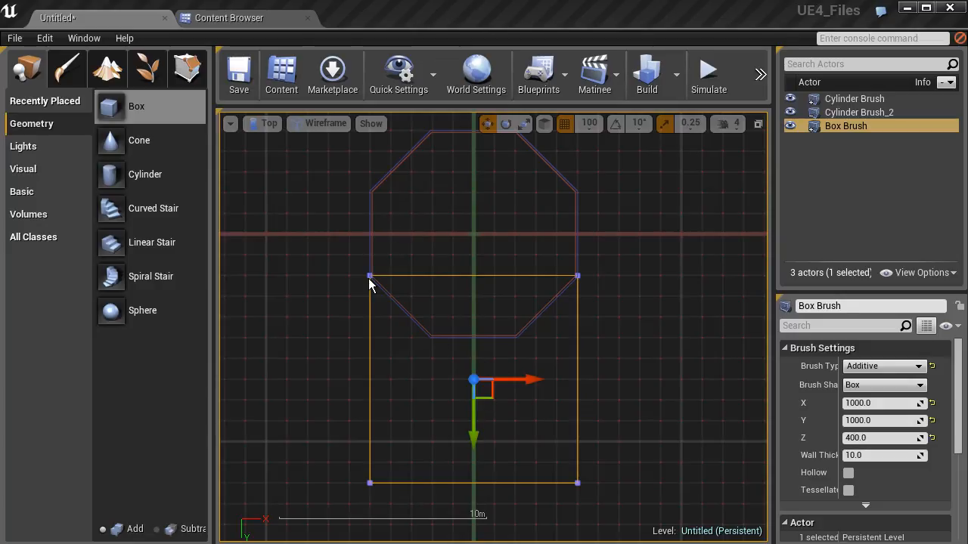
pyautogui.moveTo(473, 438)
pyautogui.mouseDown()
pyautogui.moveTo(473, 378)
pyautogui.moveTo(474, 398)
pyautogui.mouseUp()
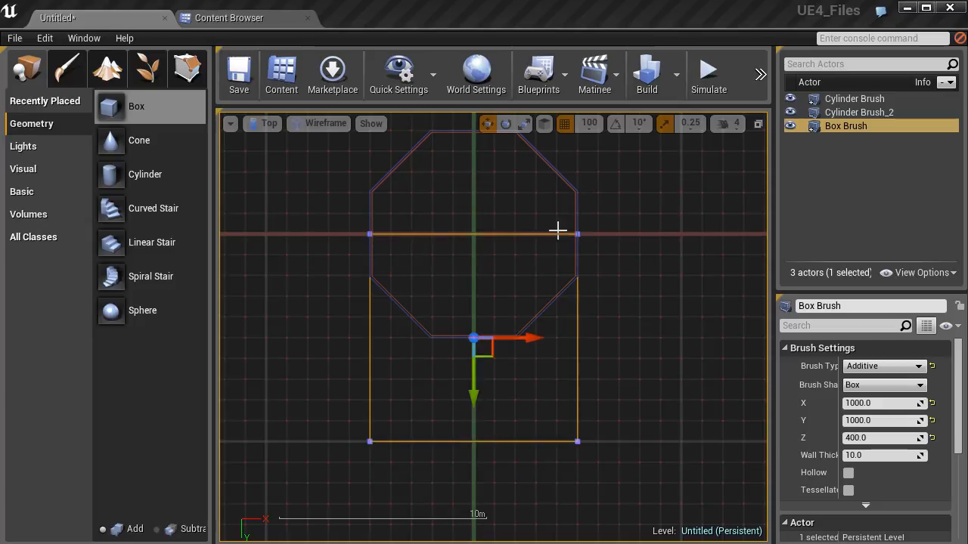
# Duplicate the box brush exactly over the original and set the copy's X size to 980
pyautogui.moveTo(397, 240)
pyautogui.mouseDown(button='right')
pyautogui.moveTo(462, 207)
pyautogui.moveTo(372, 307)
pyautogui.moveTo(384, 266)
pyautogui.mouseUp(button='right')
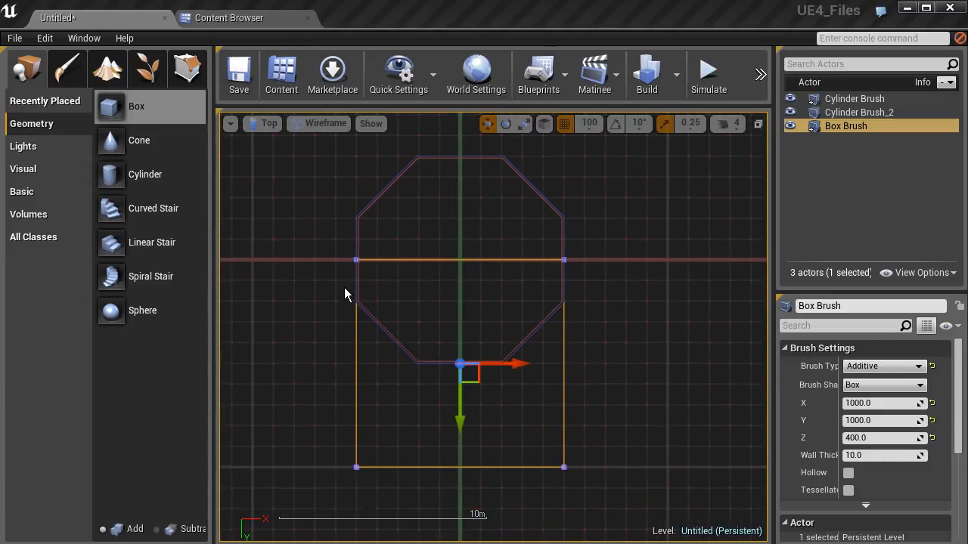
pyautogui.moveTo(422, 378)
pyautogui.mouseDown(button='right')
pyautogui.moveTo(458, 379)
pyautogui.moveTo(413, 372)
pyautogui.mouseUp(button='right')
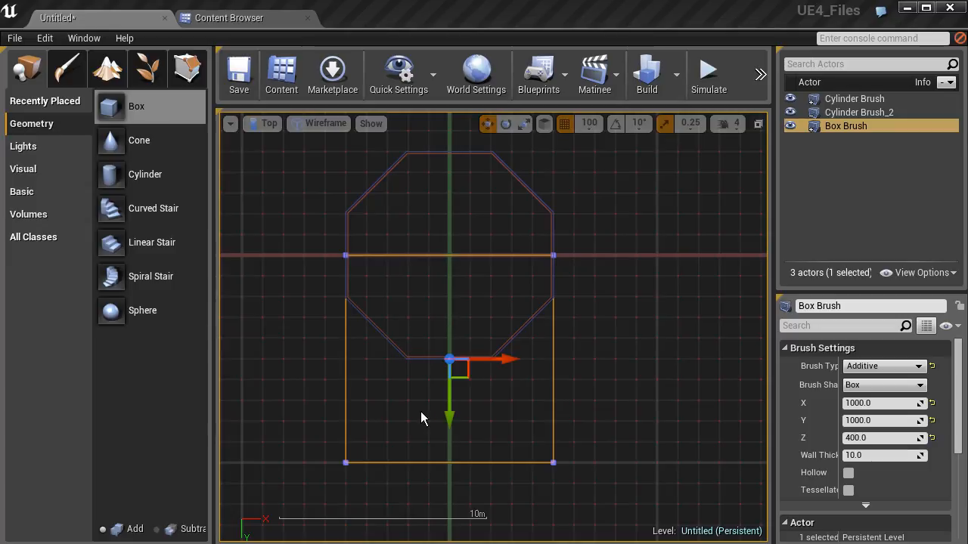
pyautogui.hotkey('ctrl', 'w')
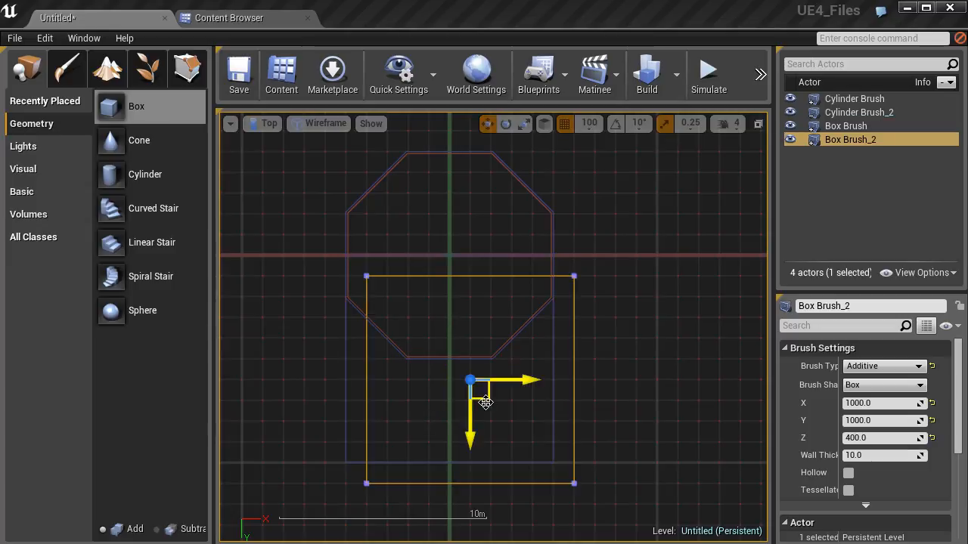
pyautogui.moveTo(483, 397); pyautogui.dragTo(469, 372)
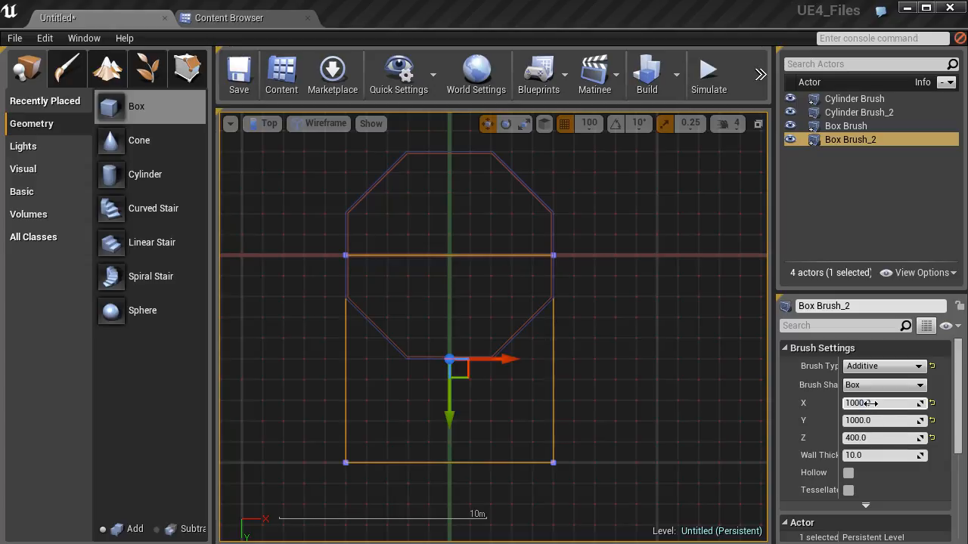
pyautogui.write('0')
pyautogui.press('Return')
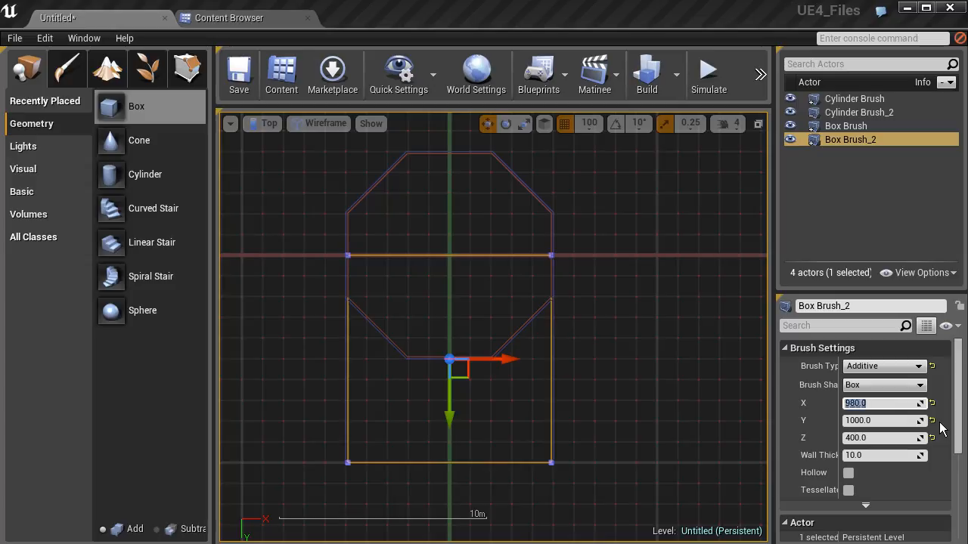
# Set the duplicate box brush's Y size to 980 and its Z height to 380
pyautogui.click(903, 425)
pyautogui.write('980')
pyautogui.press('Return')
pyautogui.click(873, 438)
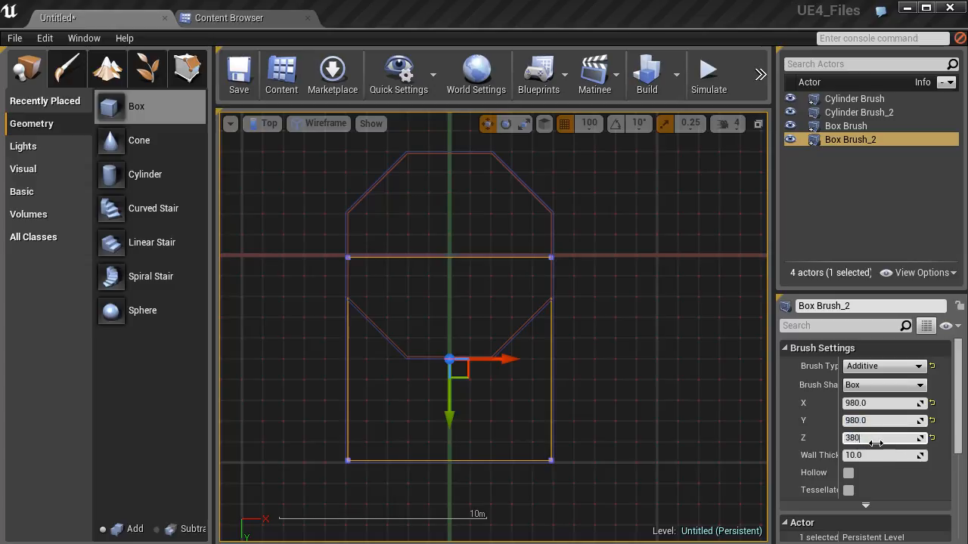
# In the Side view, select both box brushes and raise them two grid squares so their tops line up with the cylinder brushes
pyautogui.click(269, 124)
pyautogui.click(289, 142)
pyautogui.moveTo(376, 360)
pyautogui.mouseDown(button='right')
pyautogui.moveTo(376, 408)
pyautogui.moveTo(401, 318)
pyautogui.moveTo(332, 378)
pyautogui.moveTo(280, 393)
pyautogui.moveTo(318, 288)
pyautogui.moveTo(306, 234)
pyautogui.mouseUp(button='right')
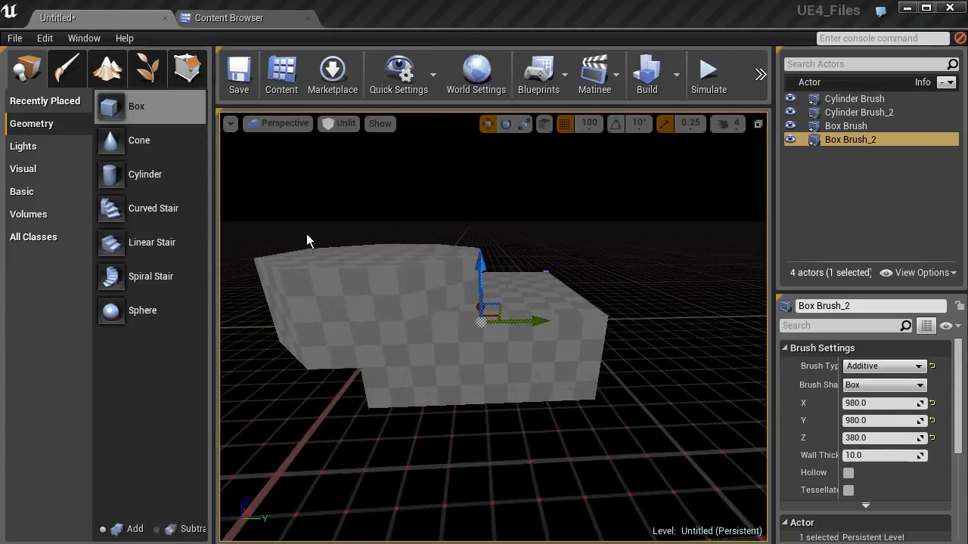
pyautogui.click(291, 123)
pyautogui.click(281, 192)
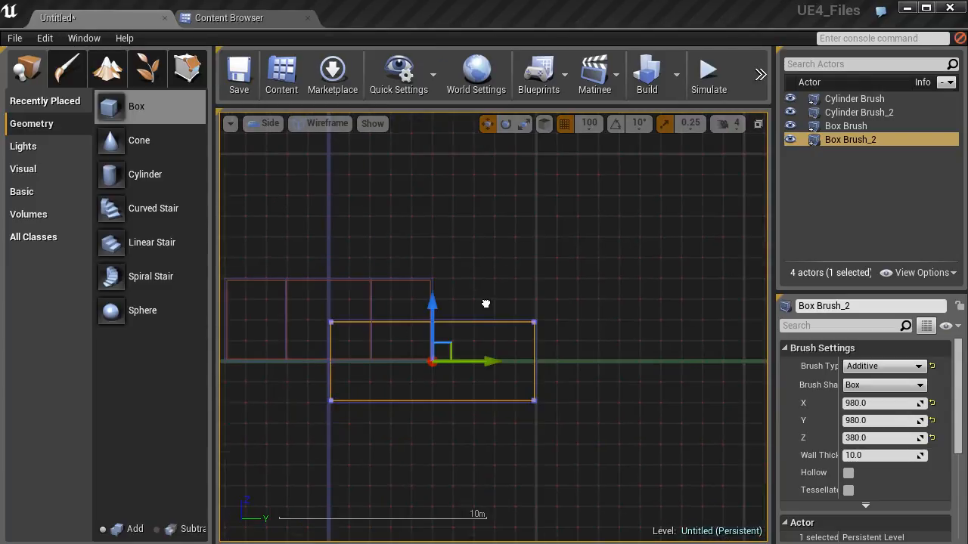
pyautogui.scroll(1, 519, 332)
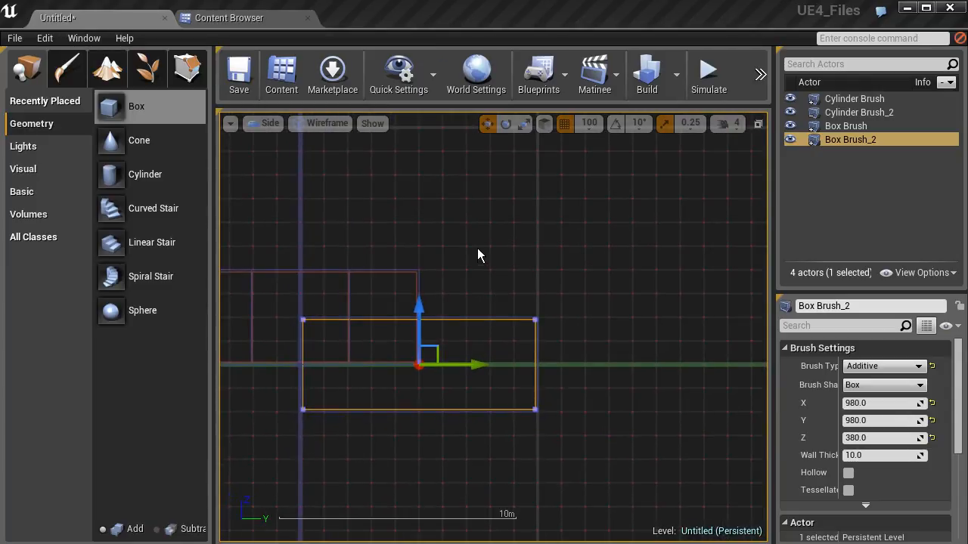
pyautogui.moveTo(477, 249); pyautogui.dragTo(581, 362)
pyautogui.moveTo(418, 321); pyautogui.dragTo(418, 273)
pyautogui.scroll(4, 321, 279)
pyautogui.scroll(3, 311, 284)
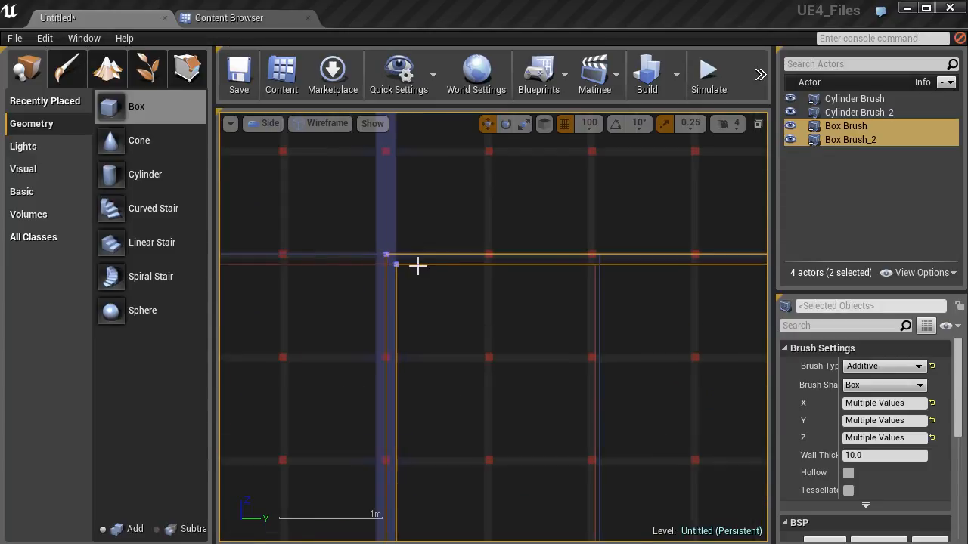
pyautogui.moveTo(535, 283); pyautogui.dragTo(320, 281, button='right')
pyautogui.scroll(-3, 479, 321)
pyautogui.moveTo(591, 332)
pyautogui.mouseDown(button='right')
pyautogui.moveTo(436, 330)
pyautogui.moveTo(361, 296)
pyautogui.moveTo(521, 339)
pyautogui.moveTo(659, 355)
pyautogui.mouseUp(button='right')
# Select the smaller inner box brush and change its brush type to Subtractive
pyautogui.click(653, 292)
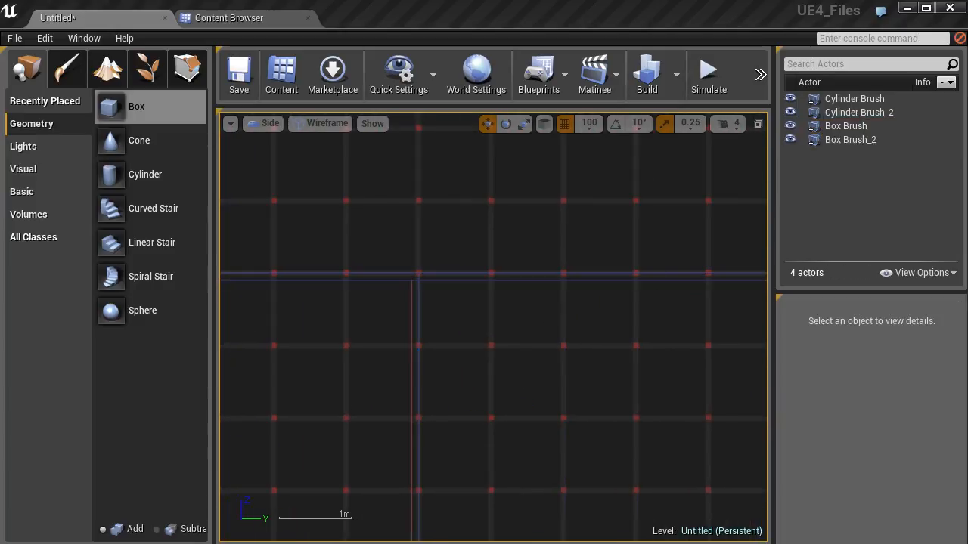
pyautogui.click(653, 282)
pyautogui.click(883, 366)
pyautogui.click(873, 387)
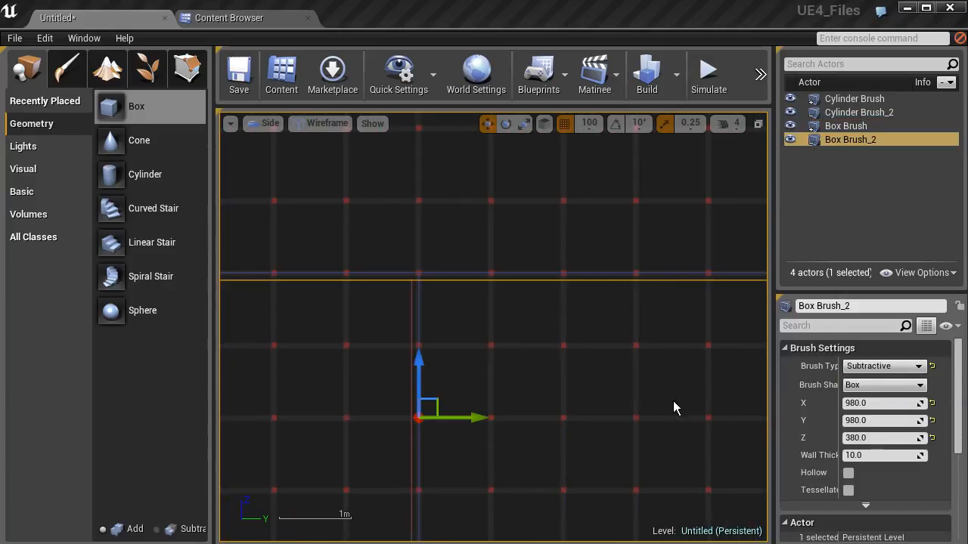
# Inspect the hollowed interior in the Perspective view, looking at the walls where the box meets the cylinder
pyautogui.click(312, 123)
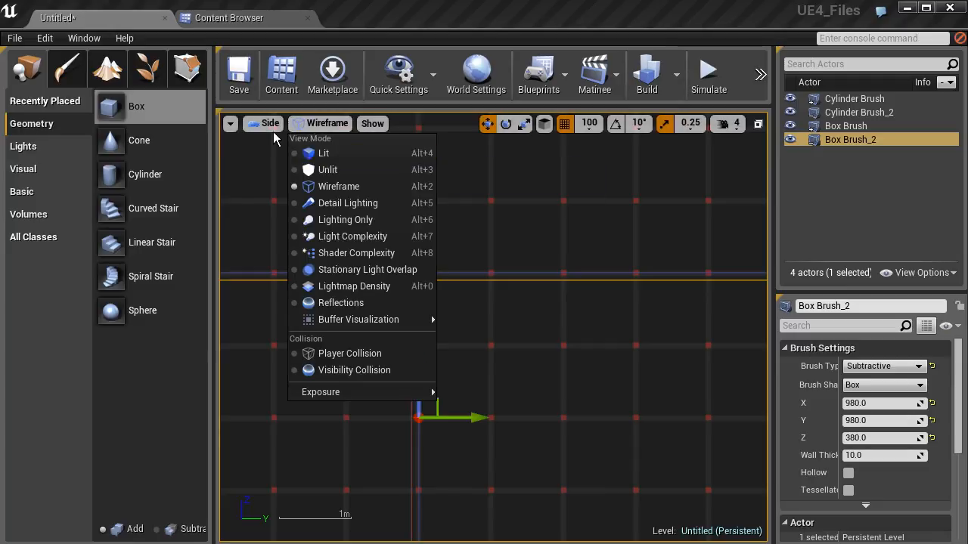
pyautogui.click(273, 138)
pyautogui.click(270, 123)
pyautogui.click(281, 139)
pyautogui.press('w')
pyautogui.moveTo(421, 278); pyautogui.dragTo(325, 256, button='right')
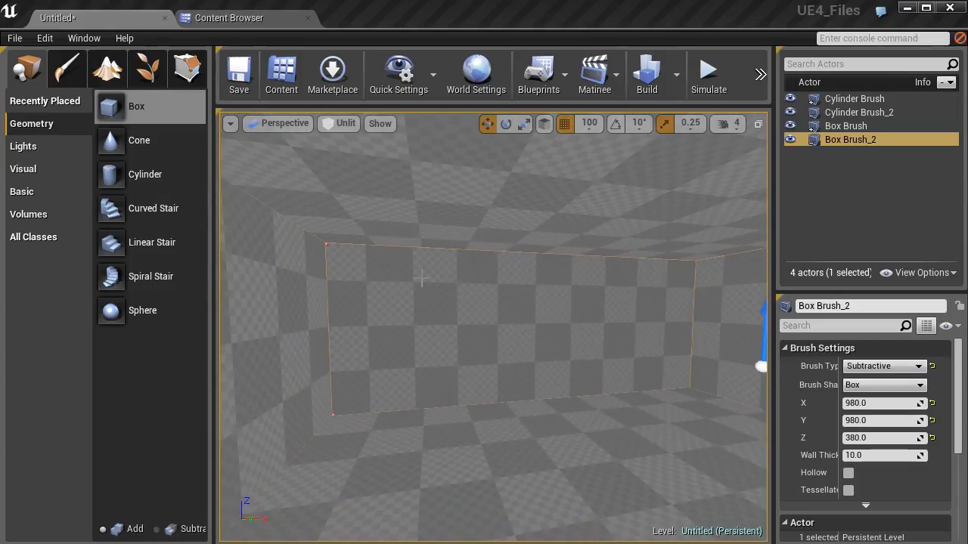
pyautogui.moveTo(495, 318)
pyautogui.mouseDown(button='right')
pyautogui.moveTo(725, 322)
pyautogui.moveTo(760, 331)
pyautogui.mouseUp(button='right')
pyautogui.press('w')
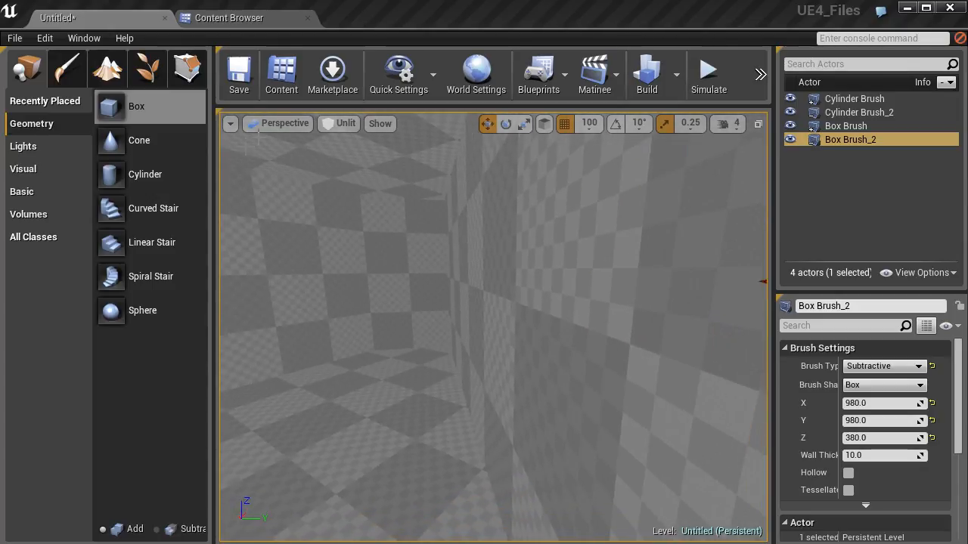
# In the Top view, compare the outer and inner box brush edges beside the red X axis line
pyautogui.click(277, 123)
pyautogui.click(278, 175)
pyautogui.moveTo(451, 227); pyautogui.dragTo(362, 194, button='right')
pyautogui.moveTo(348, 313); pyautogui.dragTo(491, 267, button='right')
pyautogui.scroll(3, 423, 279)
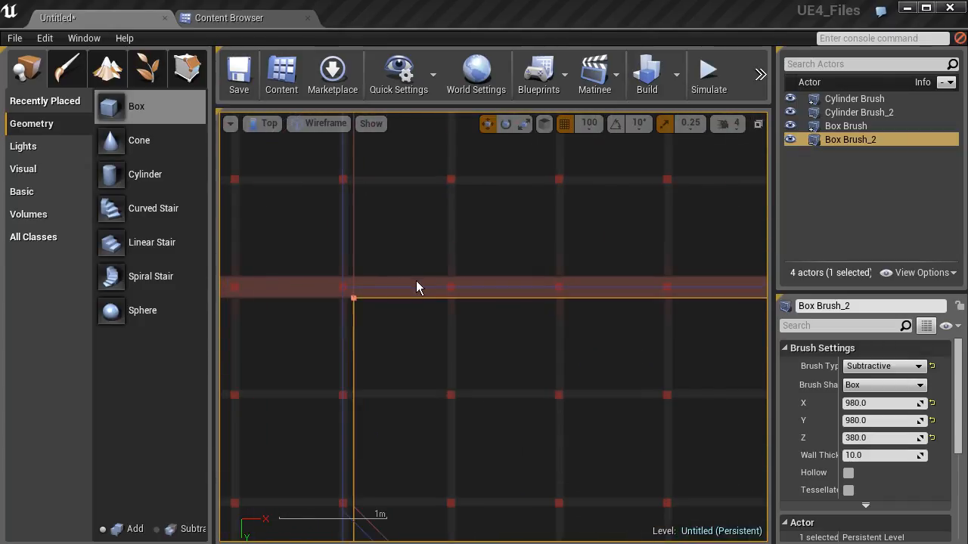
pyautogui.click(416, 286)
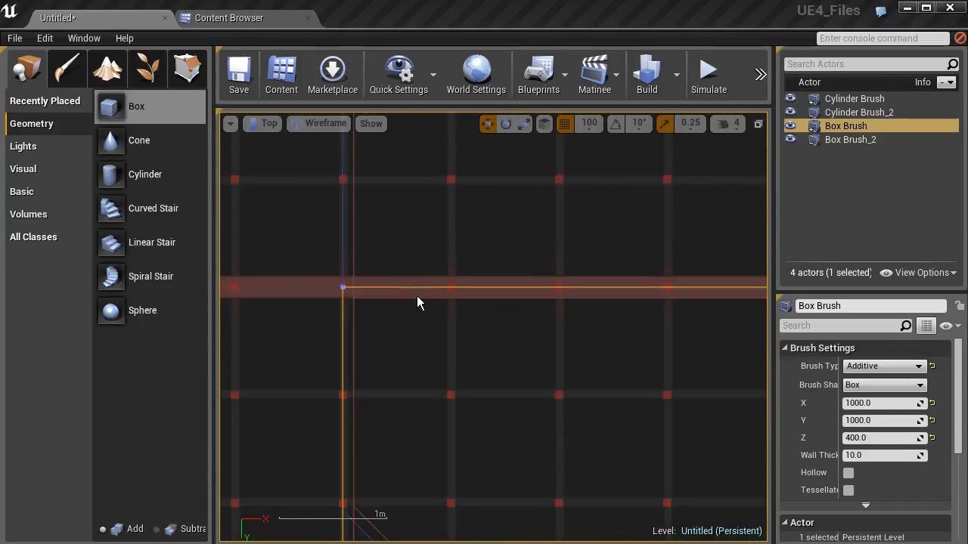
pyautogui.click(420, 301)
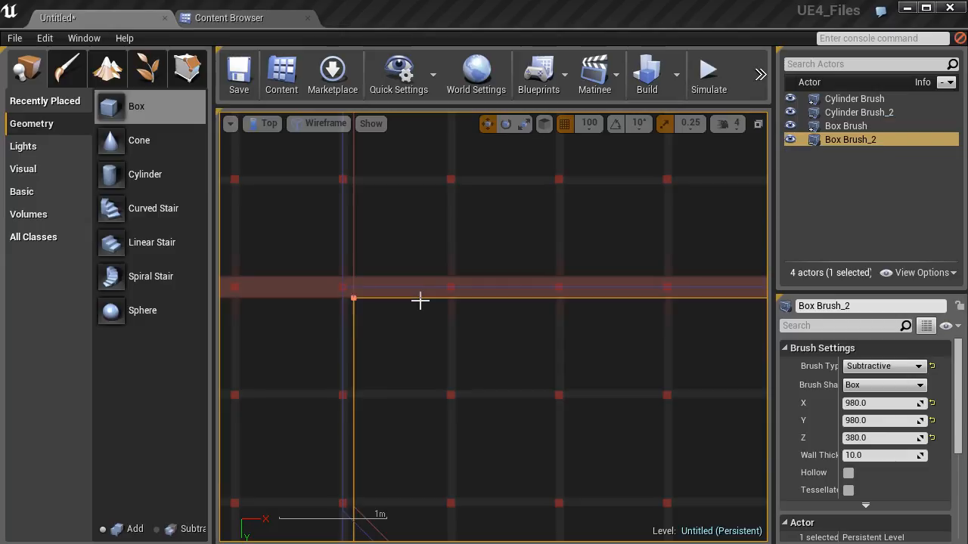
pyautogui.moveTo(469, 301); pyautogui.dragTo(412, 293, button='right')
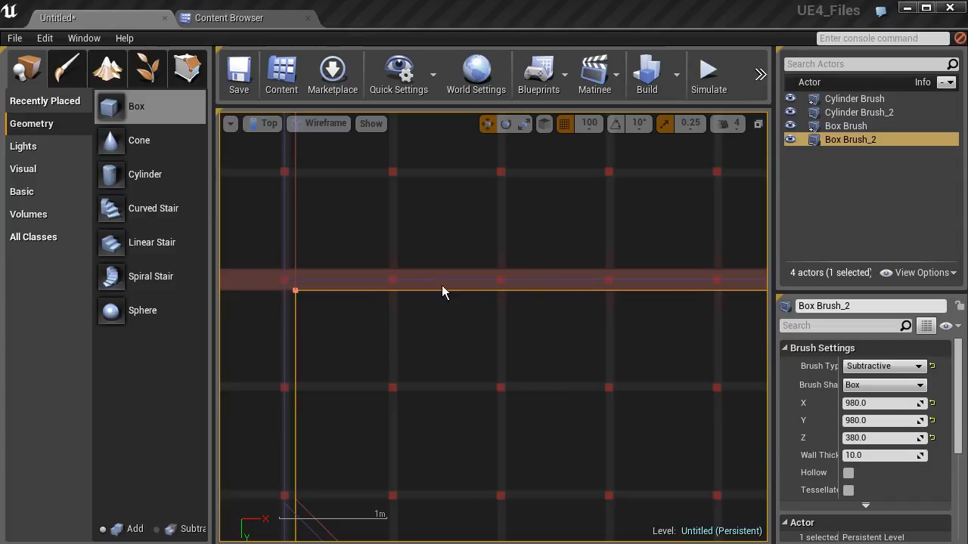
pyautogui.moveTo(527, 289); pyautogui.dragTo(494, 280, button='right')
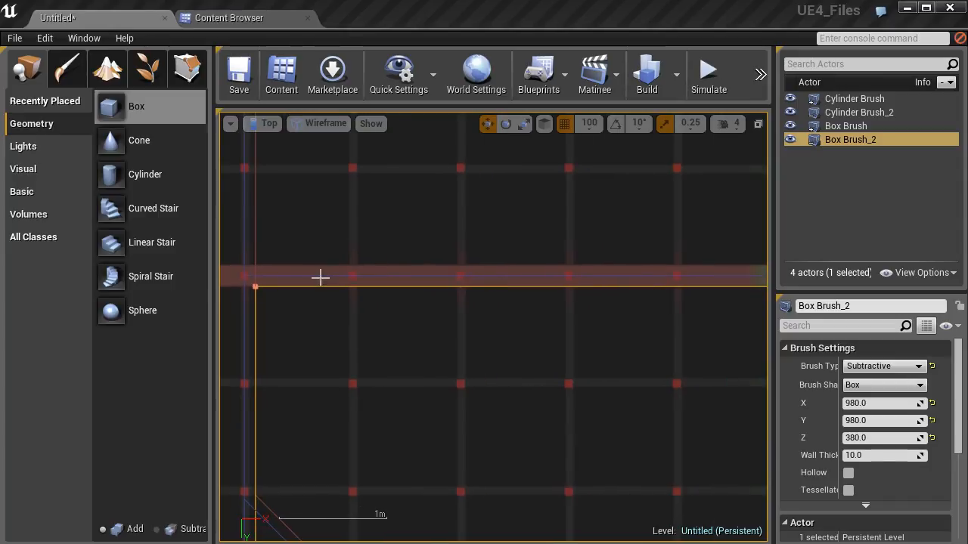
# Enter geometry editing mode and select the inner box brush's corner vertices along its edge nearest the red X axis line
pyautogui.click(191, 73)
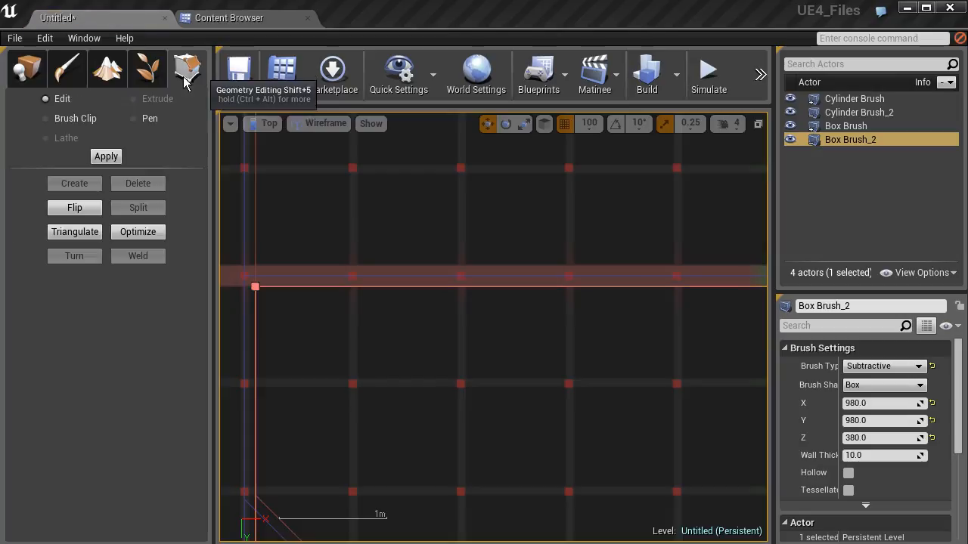
pyautogui.press('f')
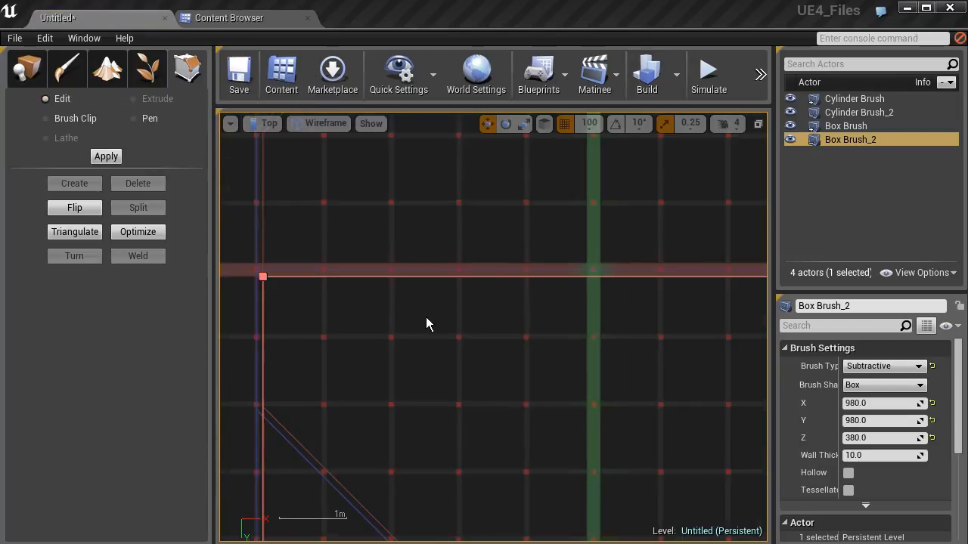
pyautogui.moveTo(300, 250); pyautogui.dragTo(663, 327)
pyautogui.scroll(6, 567, 336)
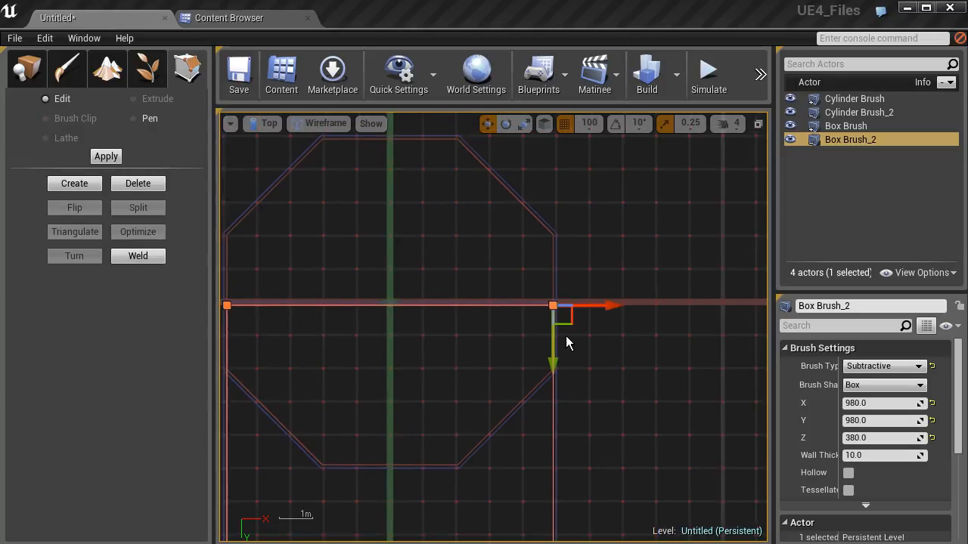
pyautogui.scroll(3, 507, 325)
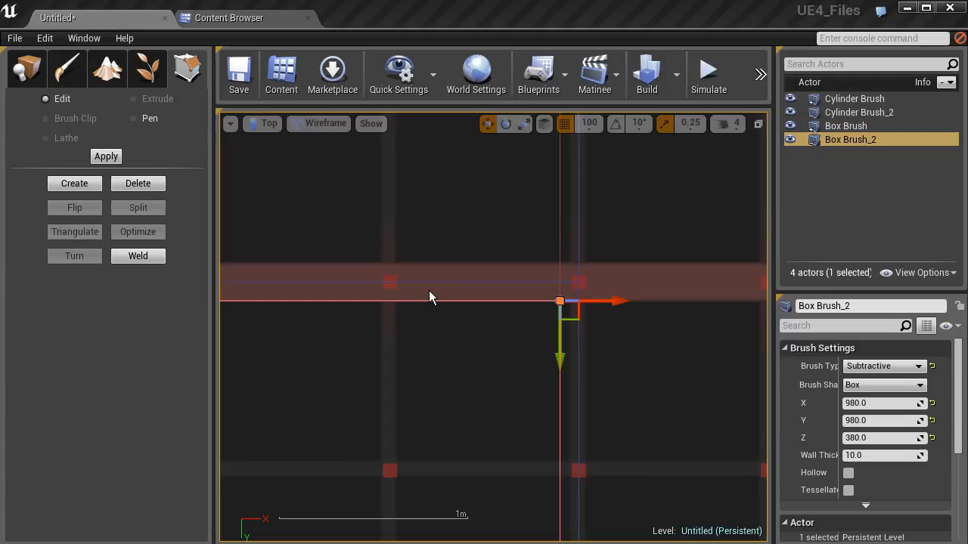
# With the grid snap at 10, move the selected vertices 10 units onto the outer box's edge, and restore the snap to 100
pyautogui.click(592, 125)
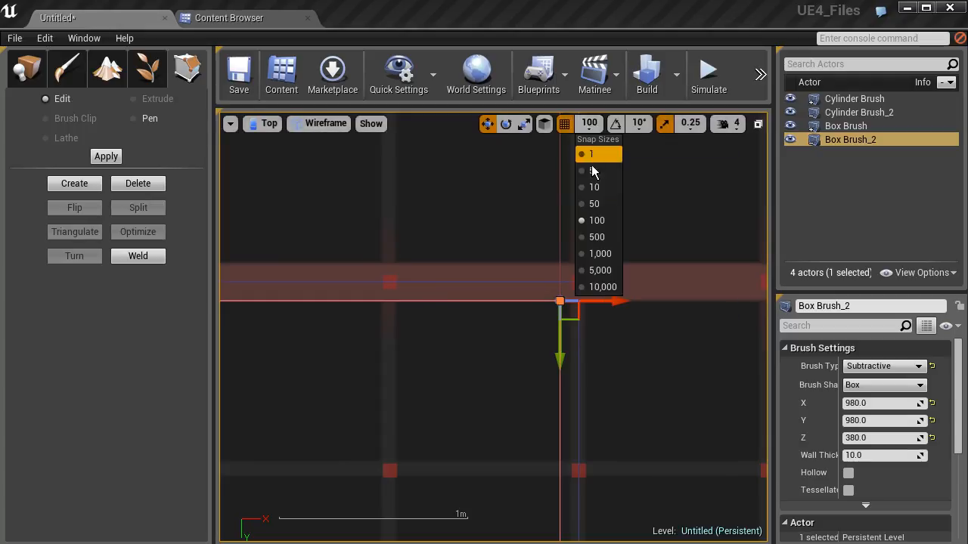
pyautogui.click(592, 192)
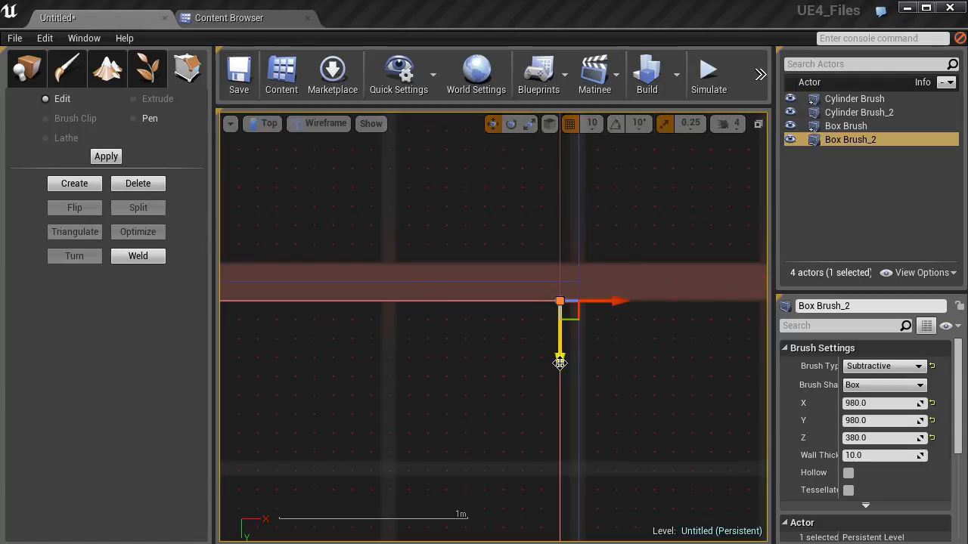
pyautogui.moveTo(559, 362); pyautogui.dragTo(560, 343)
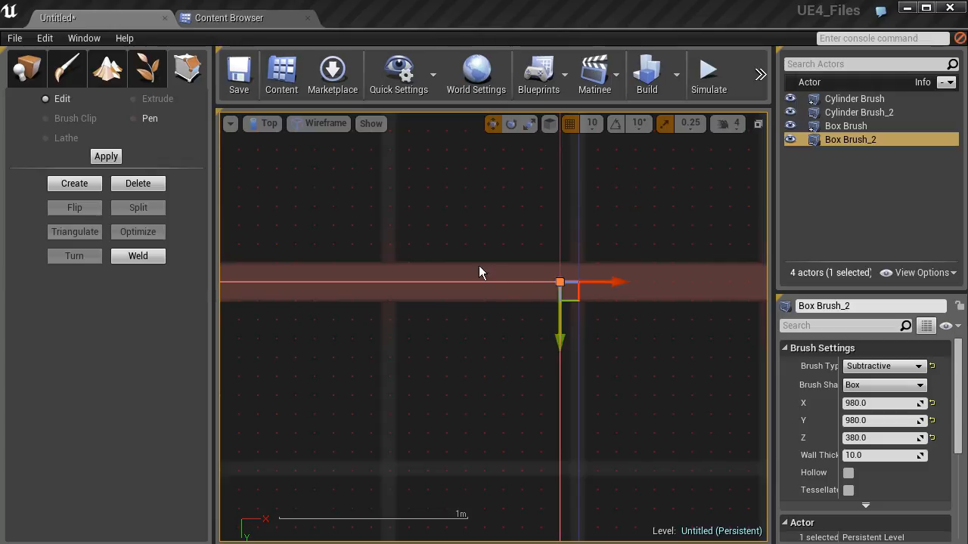
pyautogui.click(592, 123)
pyautogui.click(595, 219)
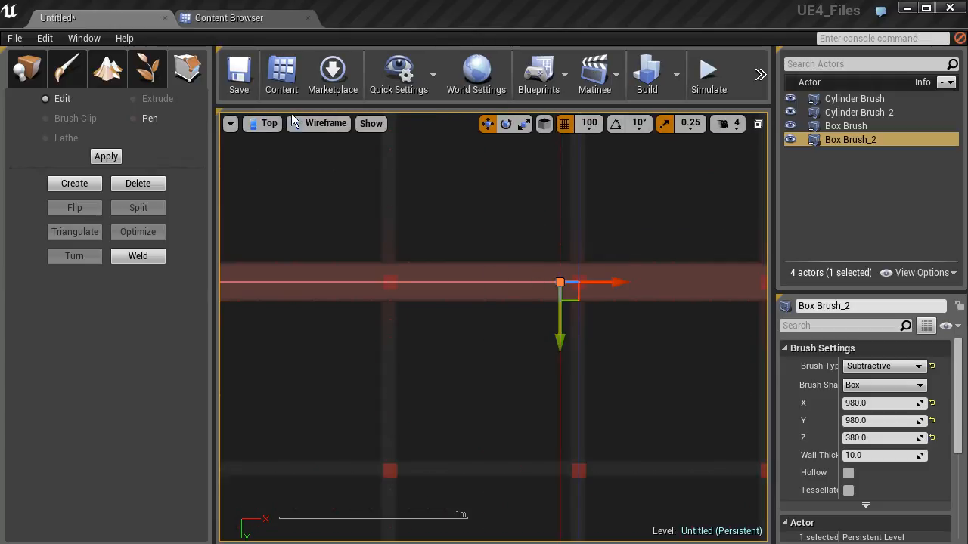
# Inspect the connected box and cylinder interior in the Perspective view
pyautogui.click(266, 123)
pyautogui.click(286, 145)
pyautogui.moveTo(493, 327)
pyautogui.mouseDown(button='right')
pyautogui.moveTo(302, 329)
pyautogui.moveTo(559, 342)
pyautogui.moveTo(332, 322)
pyautogui.moveTo(492, 337)
pyautogui.moveTo(502, 289)
pyautogui.mouseUp(button='right')
pyautogui.moveTo(462, 319); pyautogui.dragTo(394, 348, button='right')
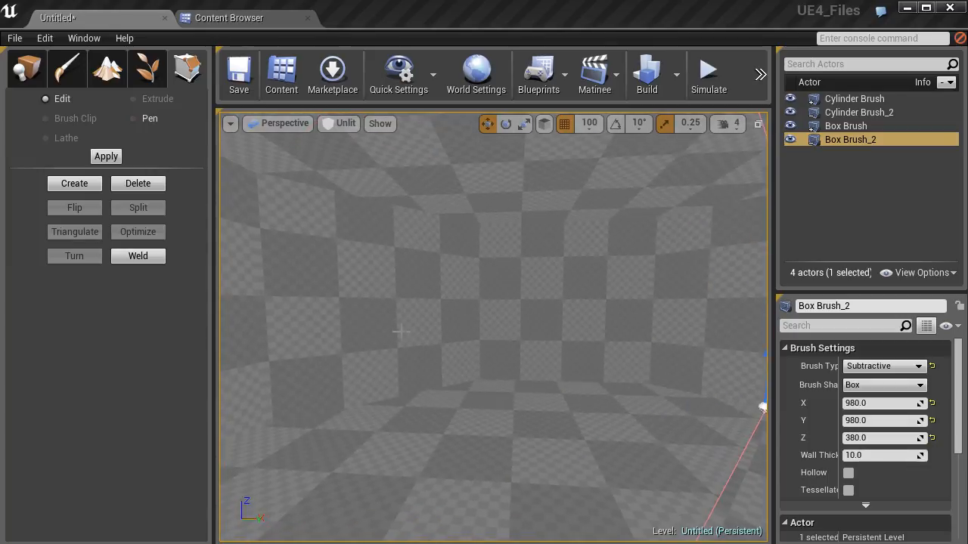
pyautogui.moveTo(547, 363); pyautogui.dragTo(530, 365, button='right')
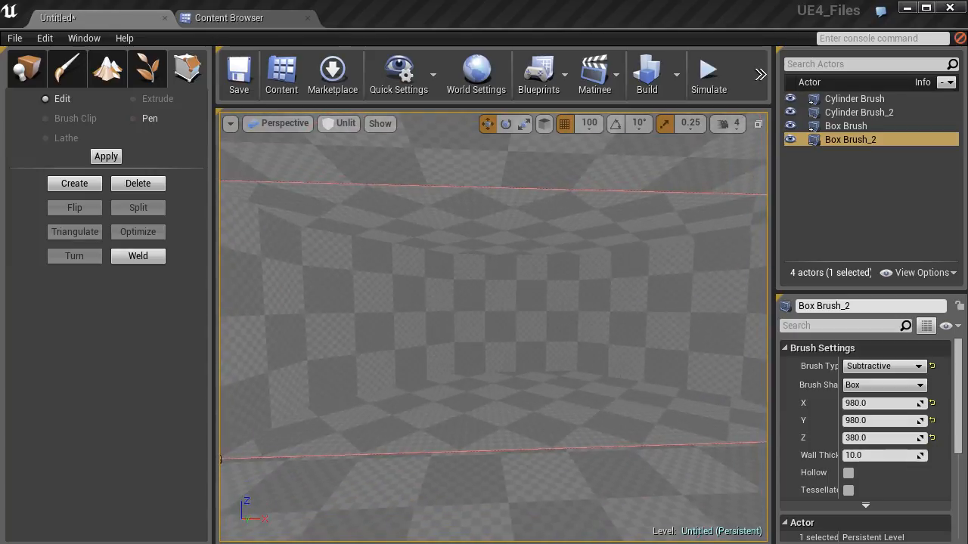